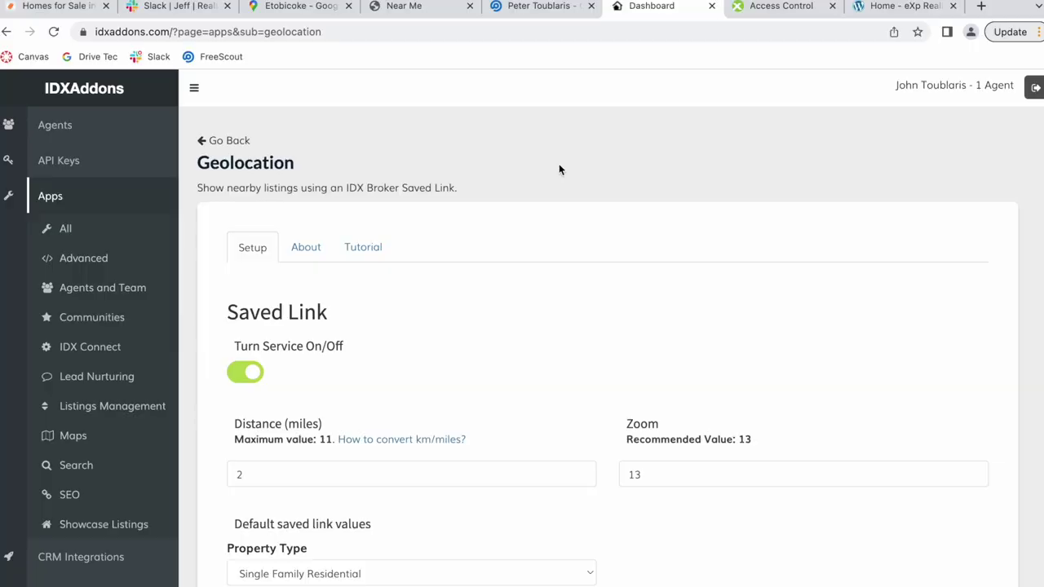
- Return to the apps list, search for "geoloc" and open the Geolocation app
click(240, 142)
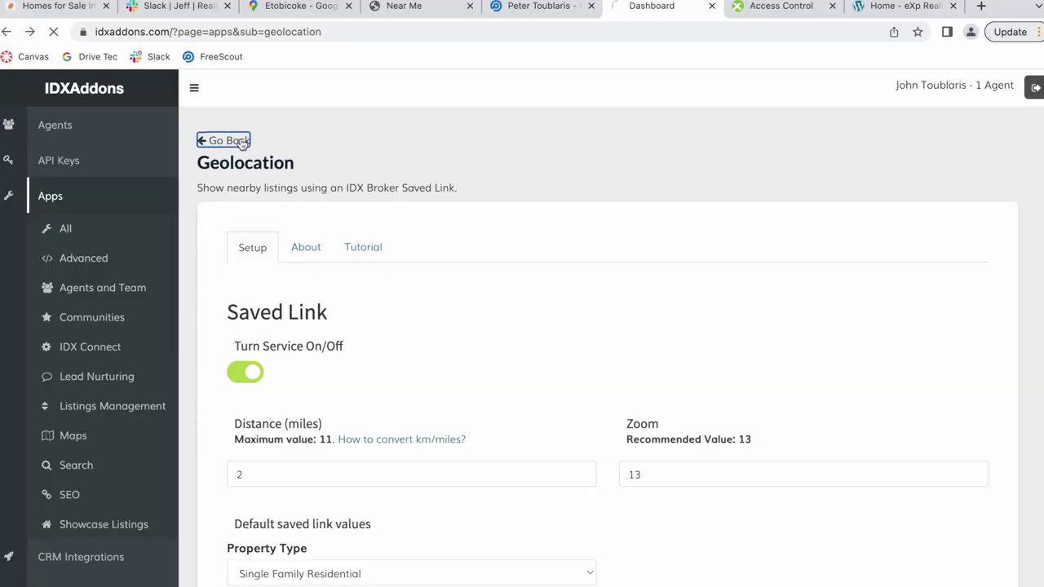
click(319, 181)
key(BackSpace)
text(c)
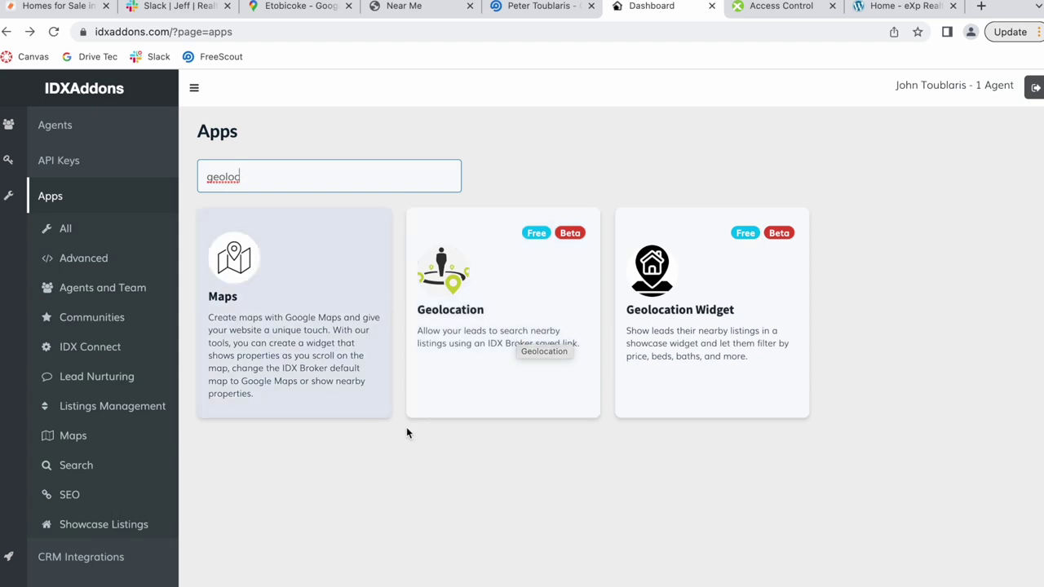
click(497, 323)
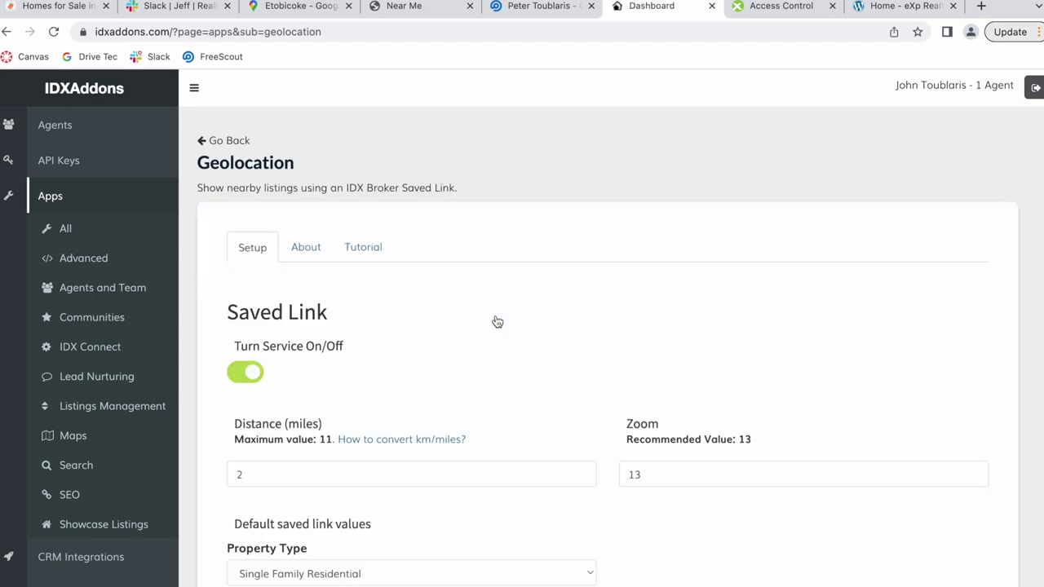
- Examine the Geolocation app's tutorial and its saved link setup settings
click(371, 249)
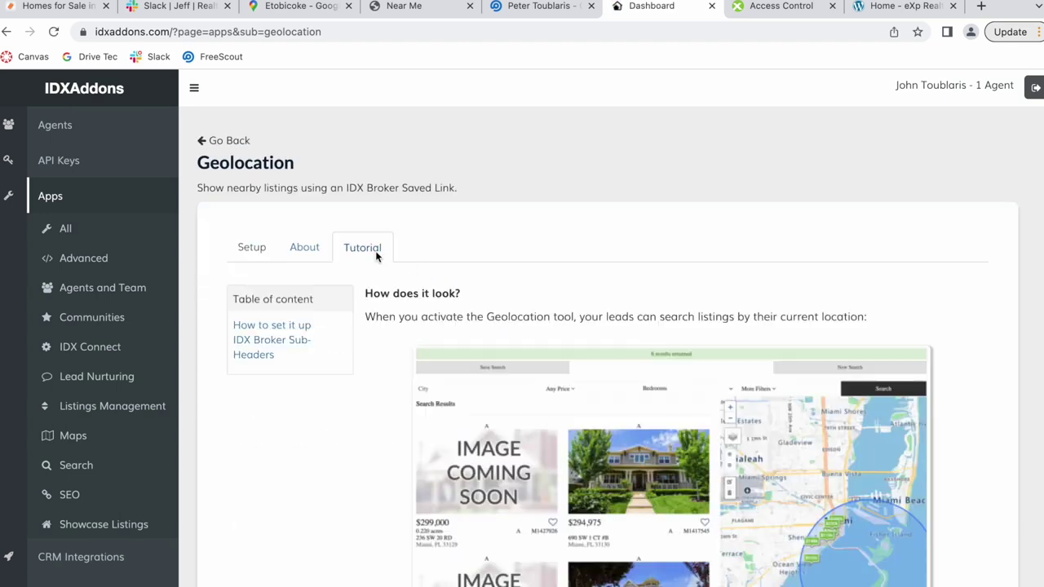
click(247, 246)
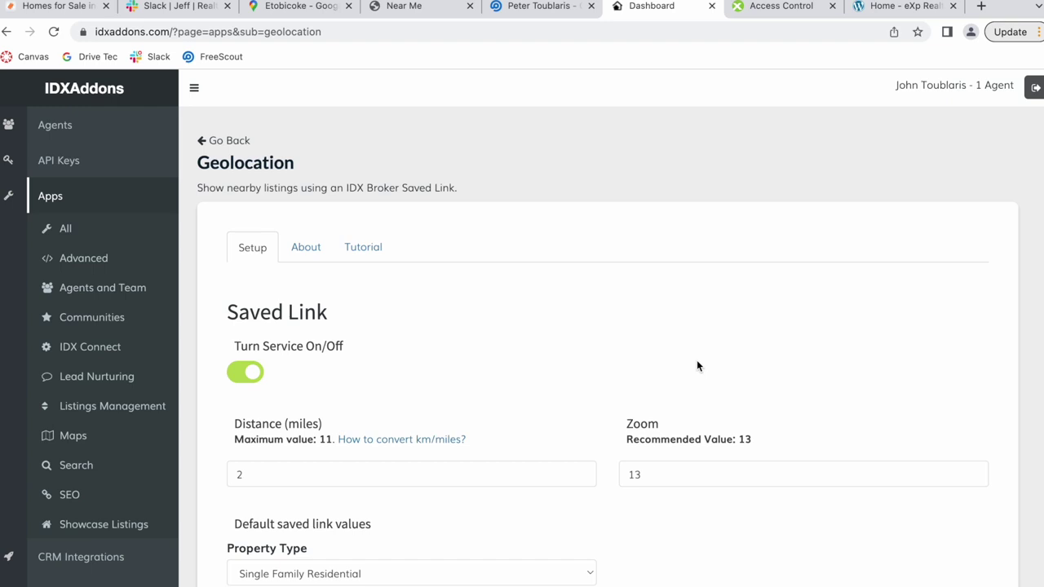
scroll(698, 362, down, 1)
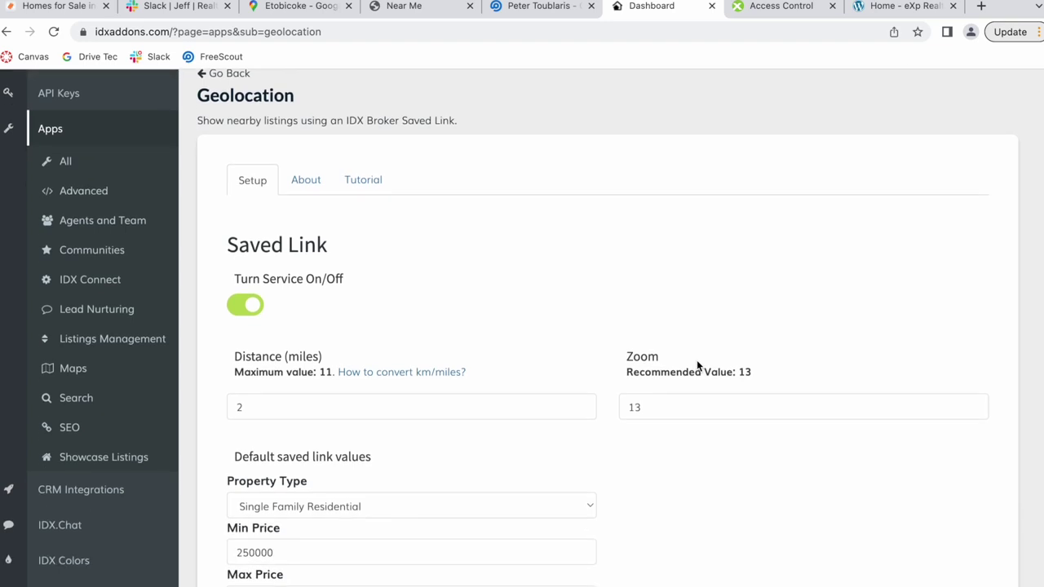
scroll(697, 362, up, 1)
scroll(637, 378, down, 2)
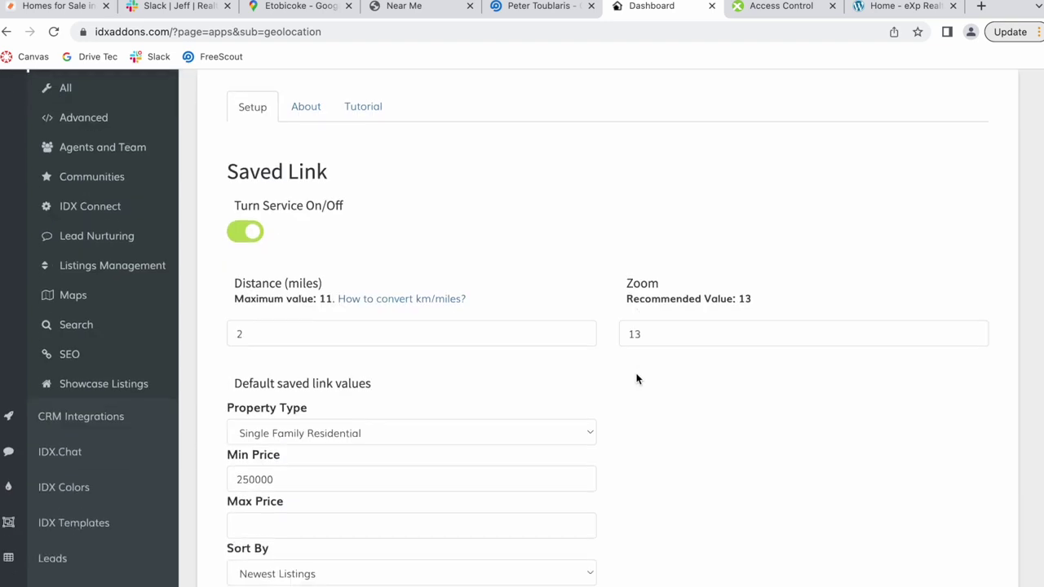
scroll(636, 378, up, 2)
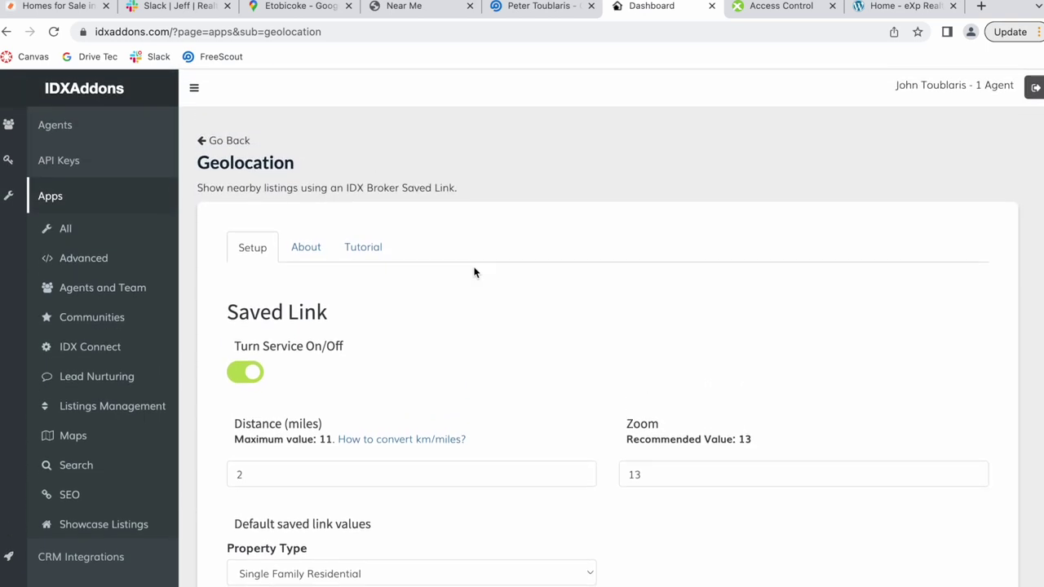
click(382, 248)
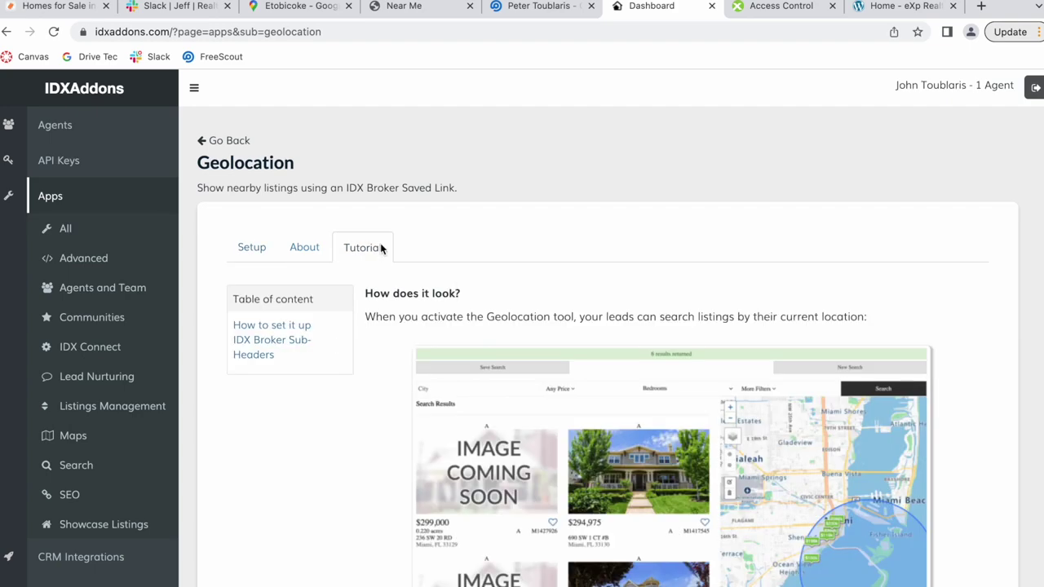
scroll(626, 404, down, 4)
scroll(625, 361, down, 3)
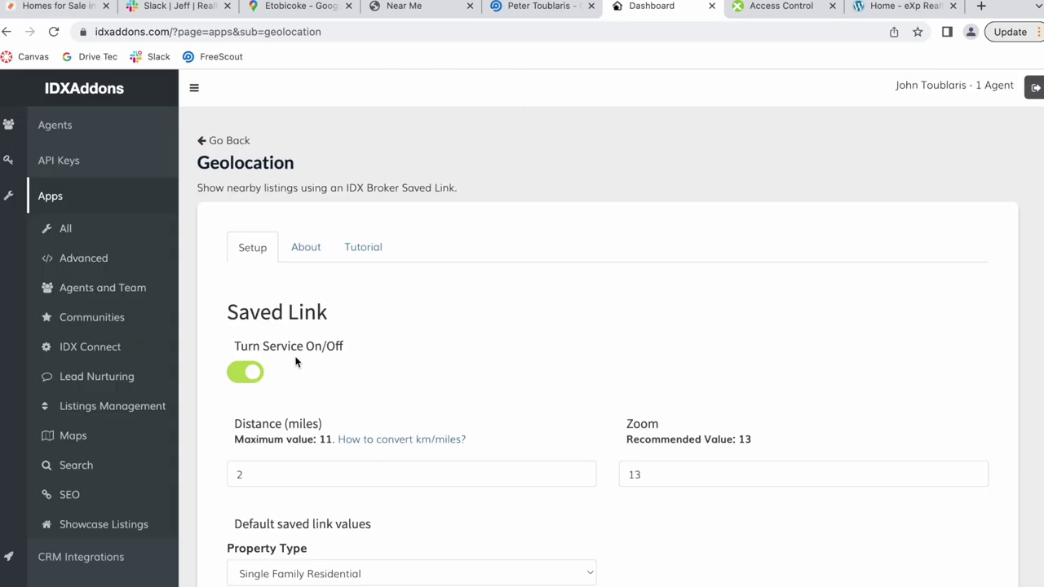
scroll(296, 362, down, 2)
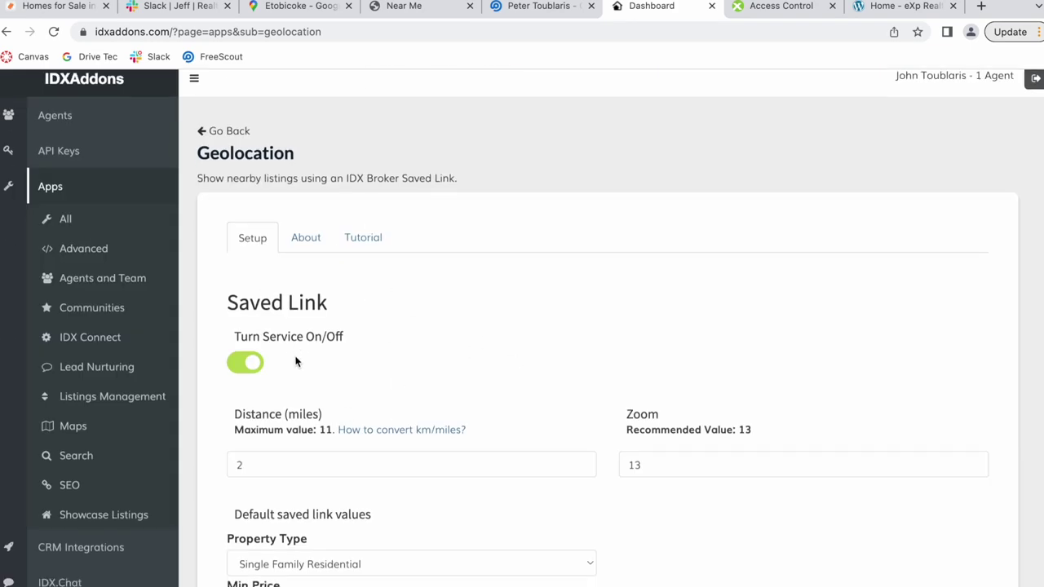
- Examine the saved link's Distance and Zoom settings
click(313, 376)
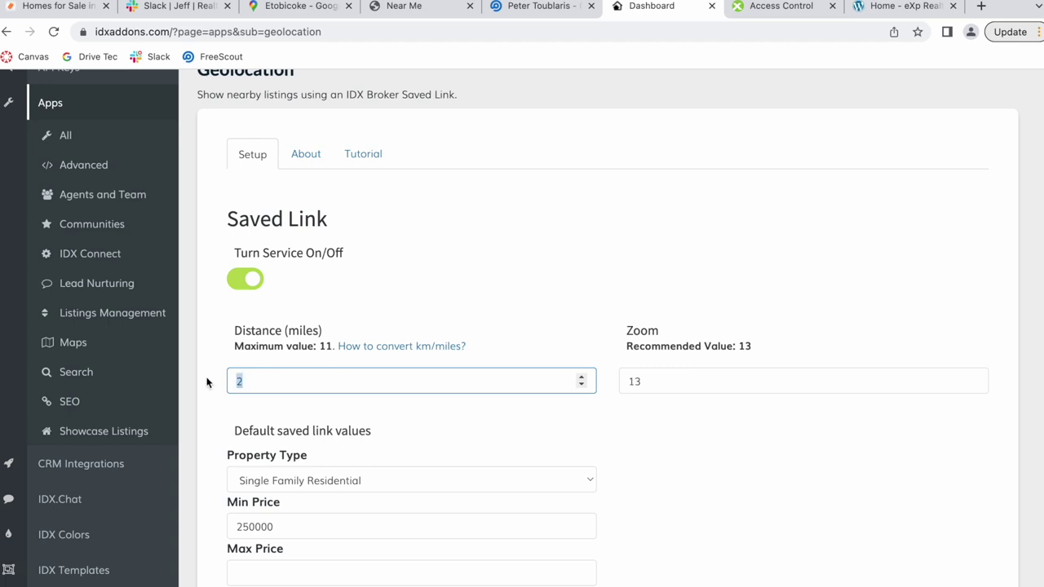
click(706, 375)
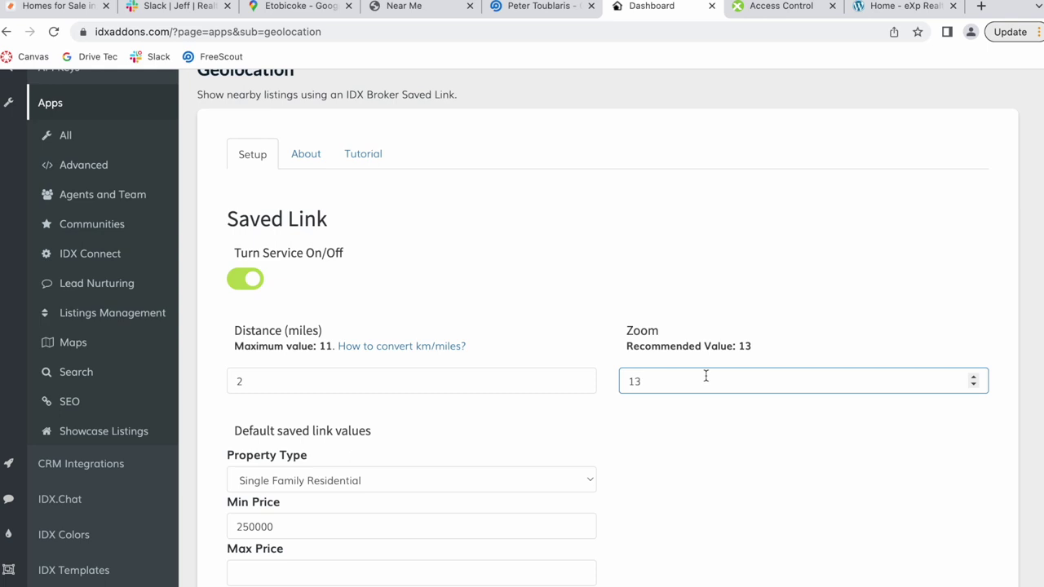
click(814, 207)
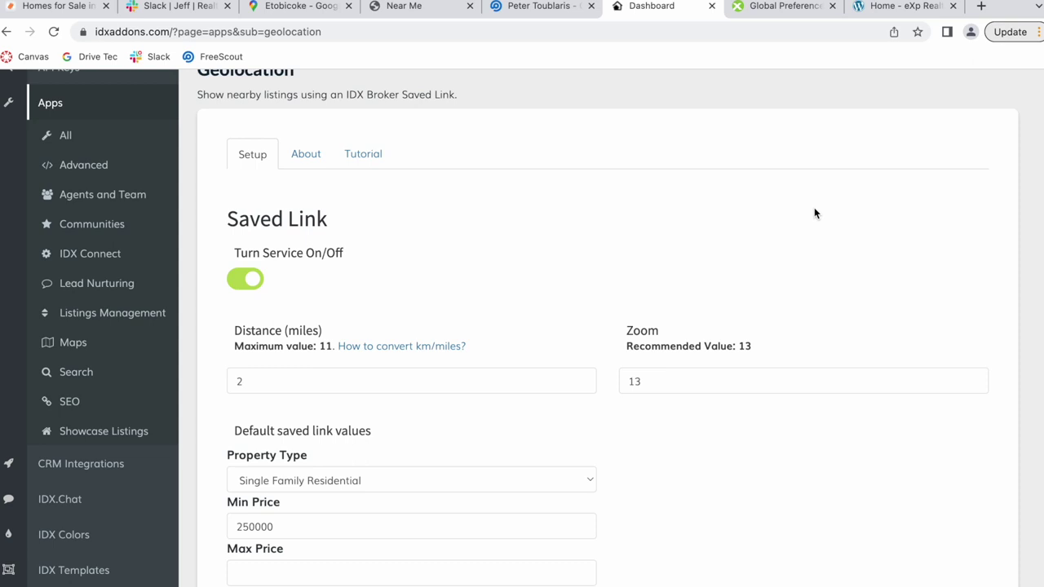
scroll(278, 305, down, 3)
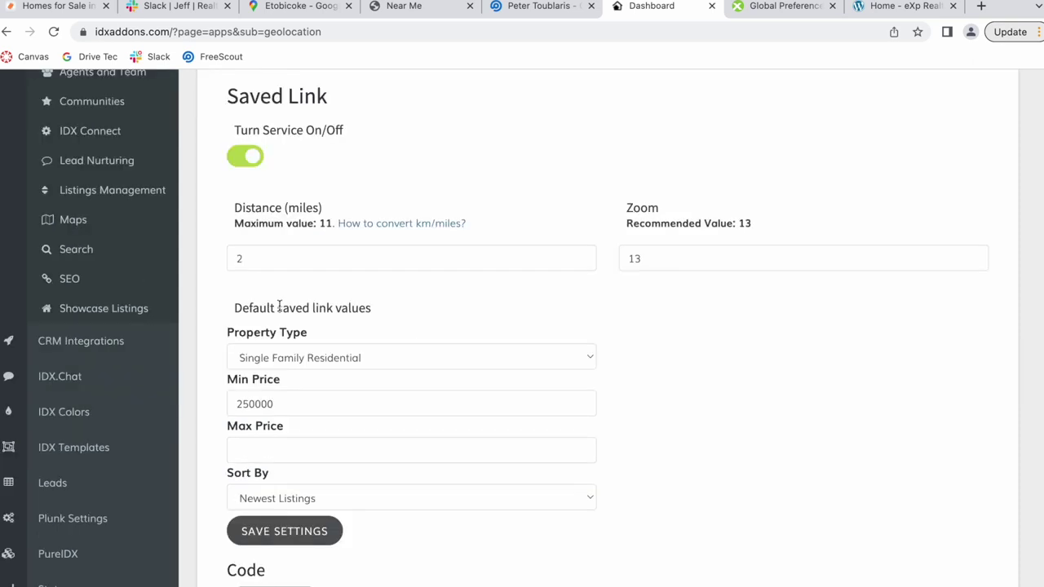
- Examine the default saved link values, including the Property Type choices, price limits and Sort By choices
click(364, 362)
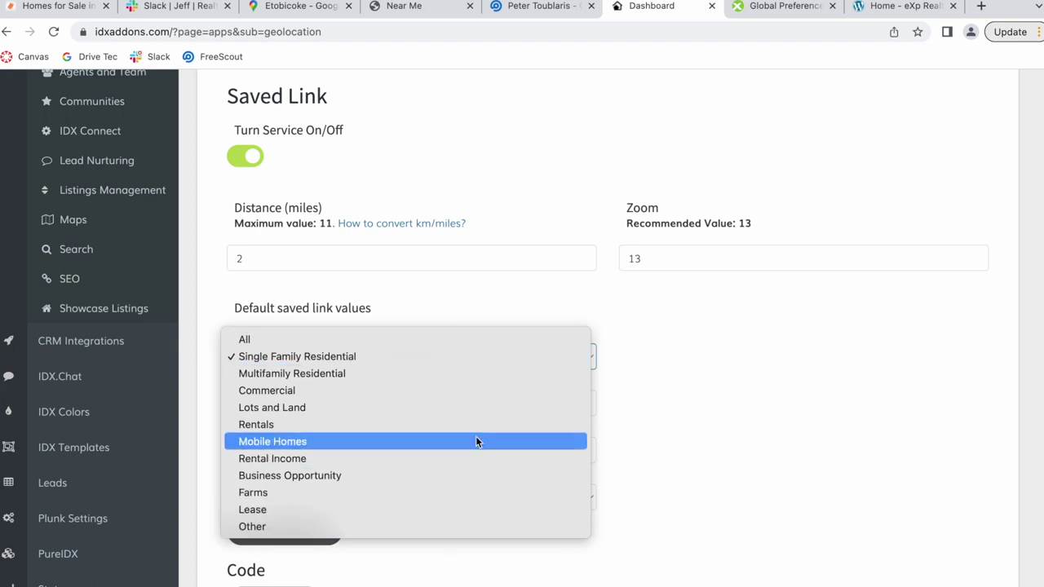
click(659, 415)
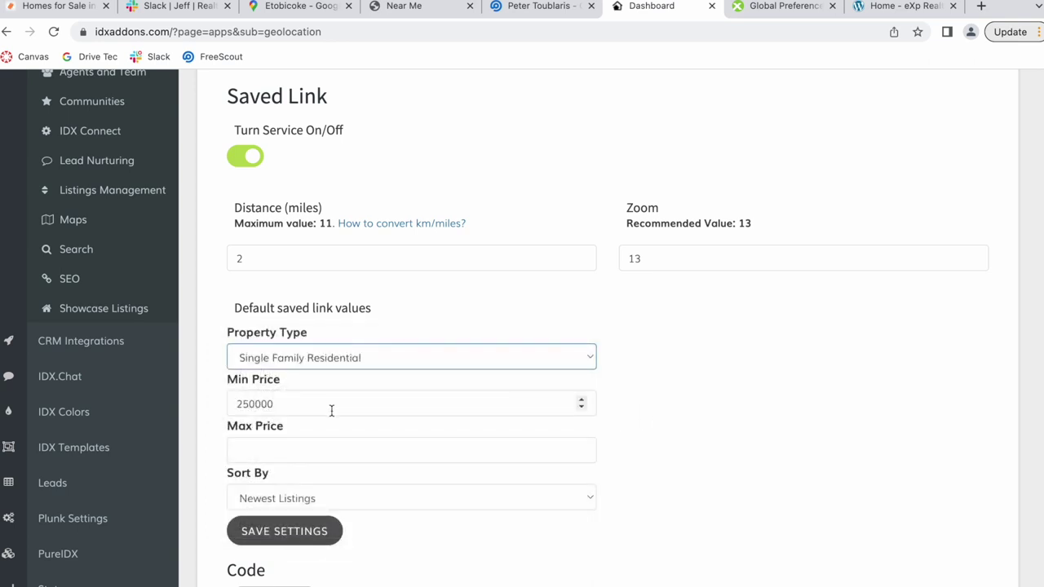
click(329, 409)
scroll(329, 408, down, 1)
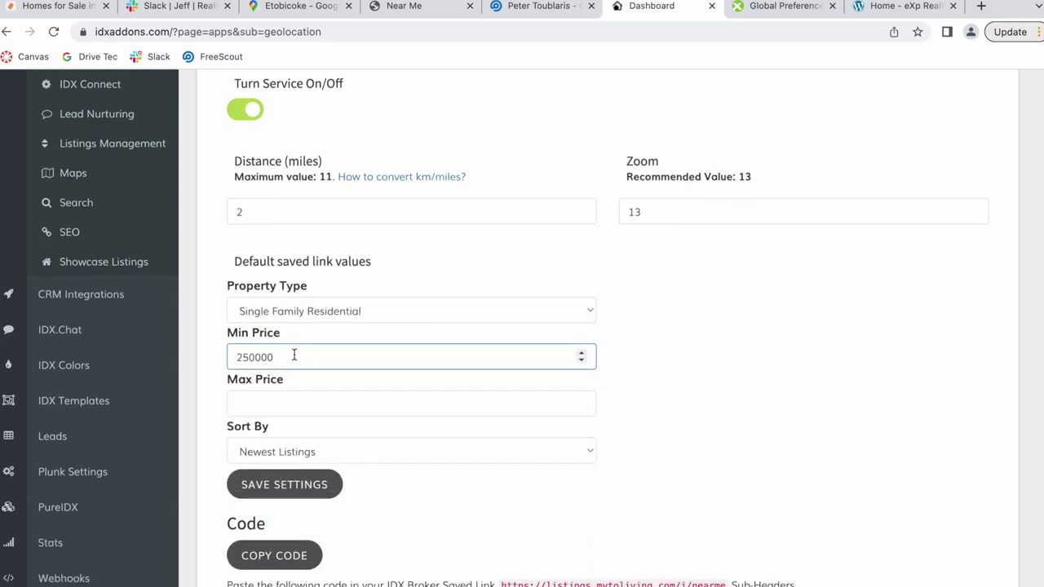
click(305, 404)
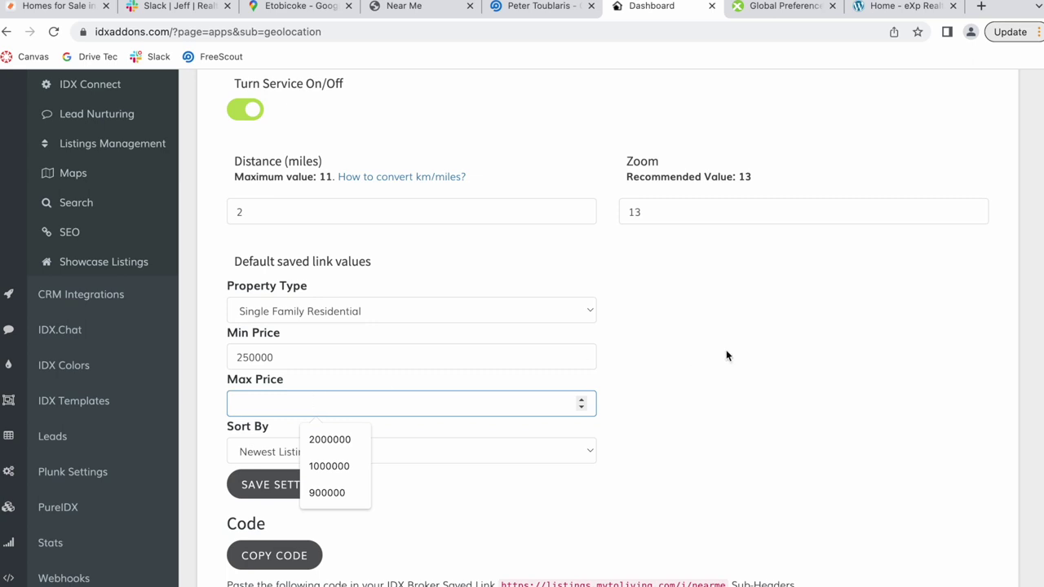
click(748, 359)
key(Tab)
key(space)
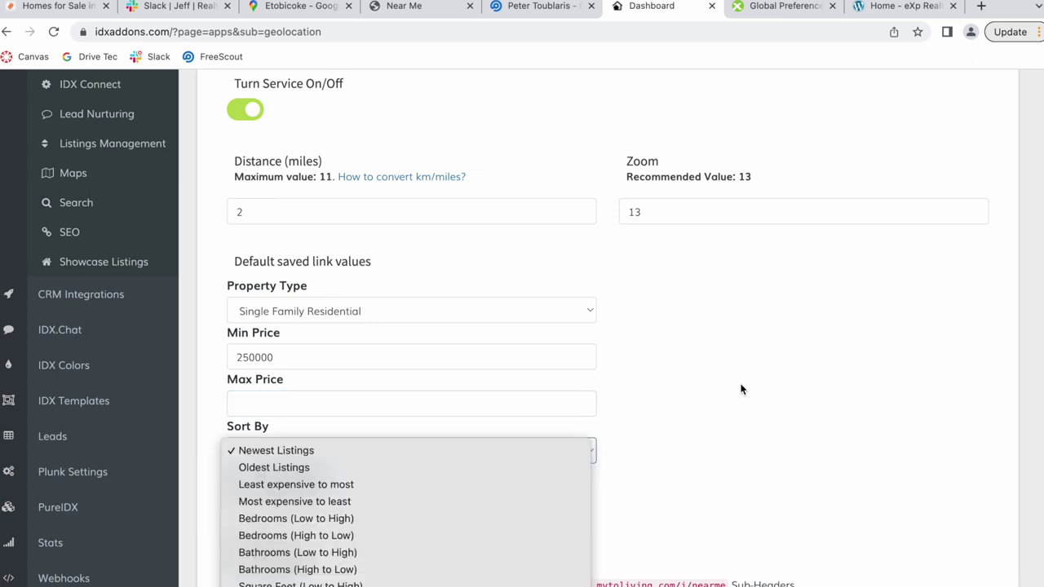
key(Escape)
click(528, 459)
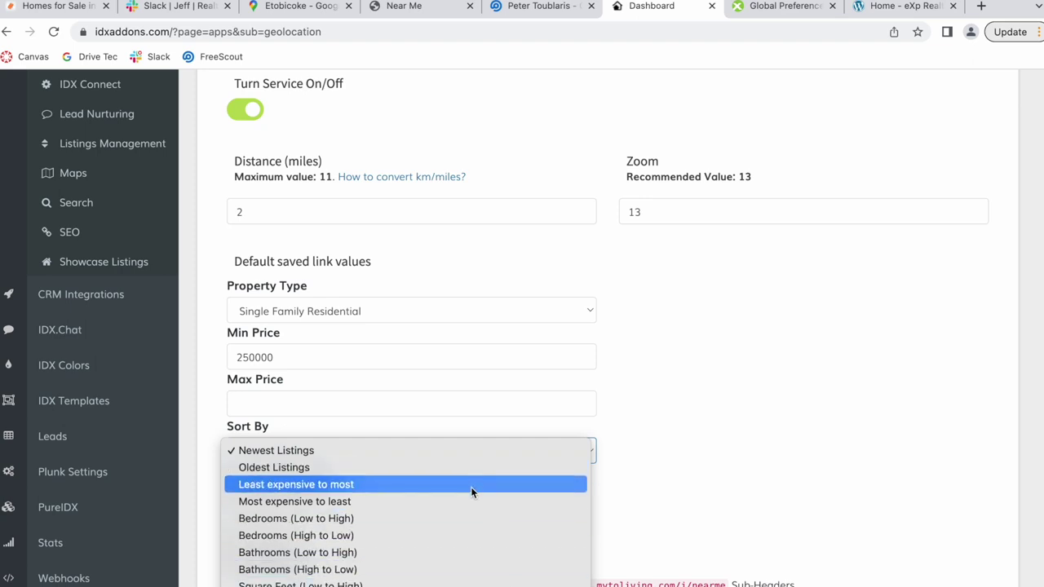
click(785, 433)
- Save the Geolocation settings and copy the script code for the saved link's sub-header
scroll(787, 435, down, 3)
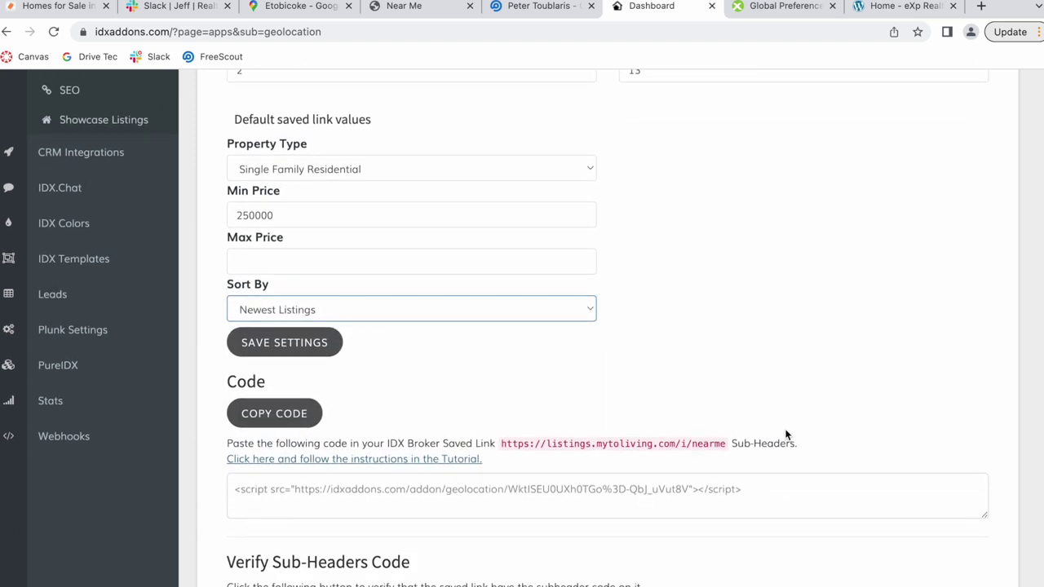
click(294, 348)
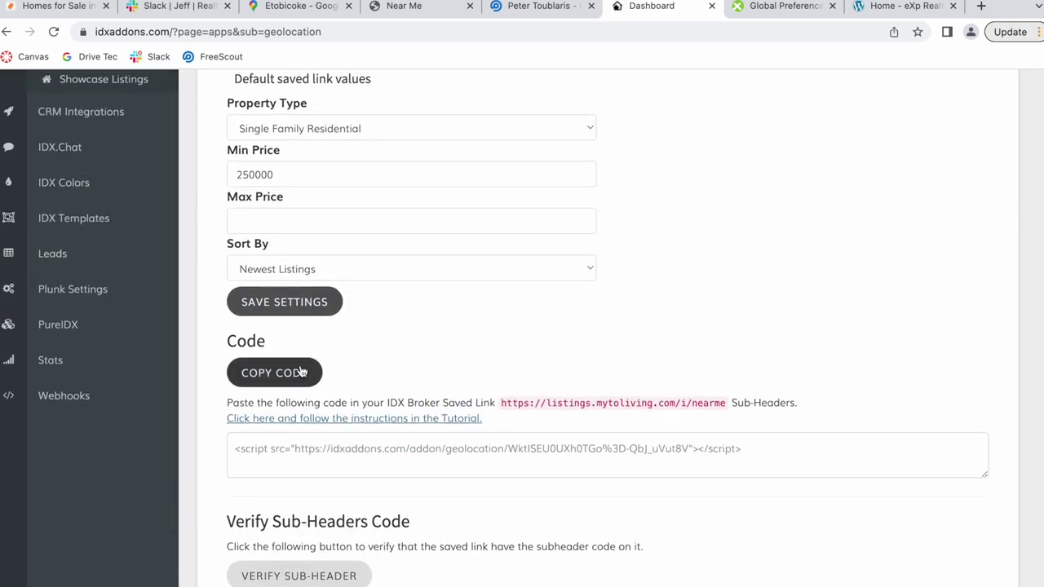
click(301, 372)
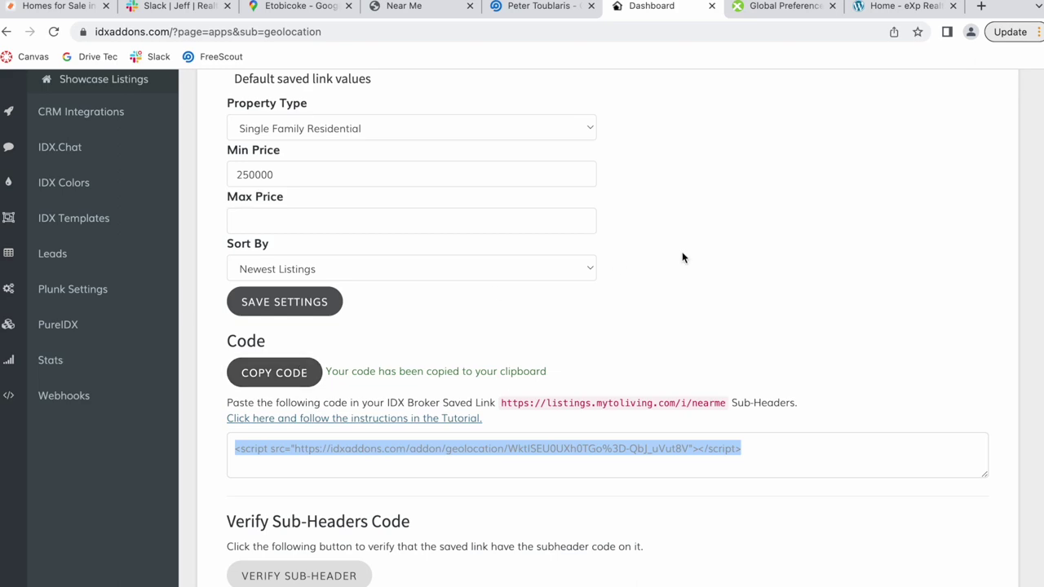
- Open the IDX Broker Sub-Headers page linked in the Geolocation tutorial and switch to it
scroll(681, 258, up, 3)
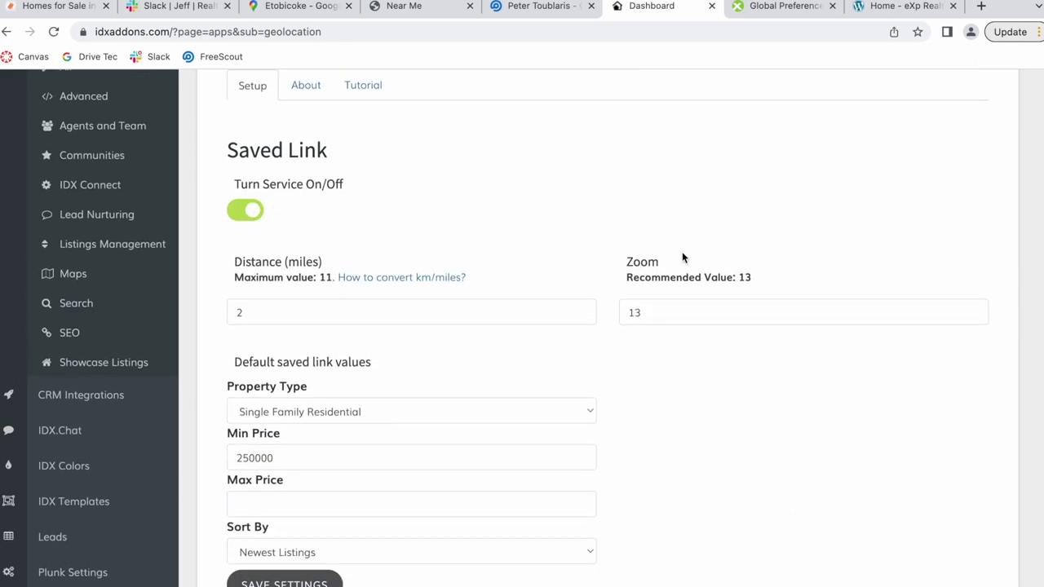
click(346, 86)
scroll(607, 501, down, 20)
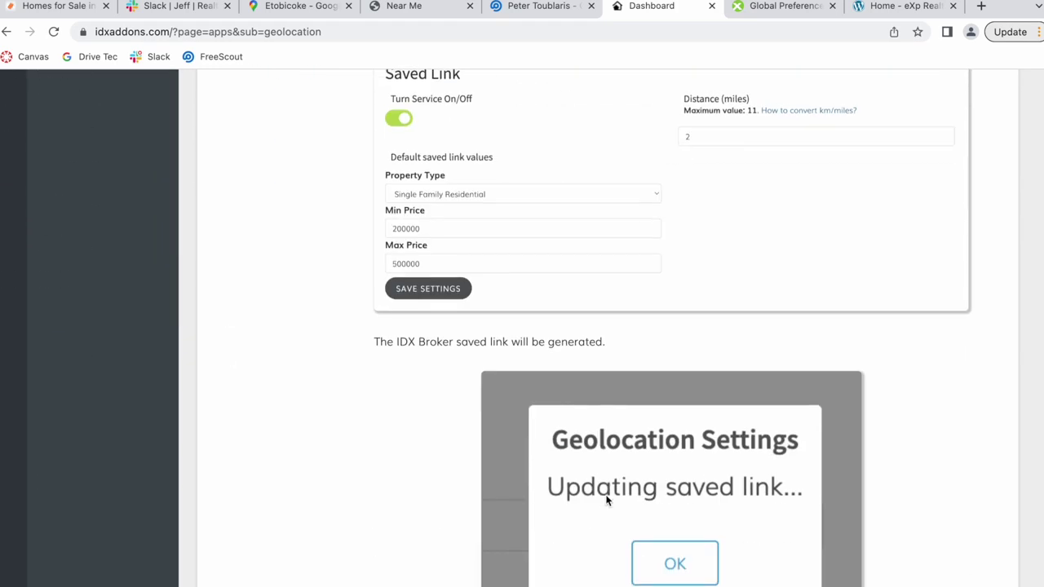
scroll(607, 501, down, 3)
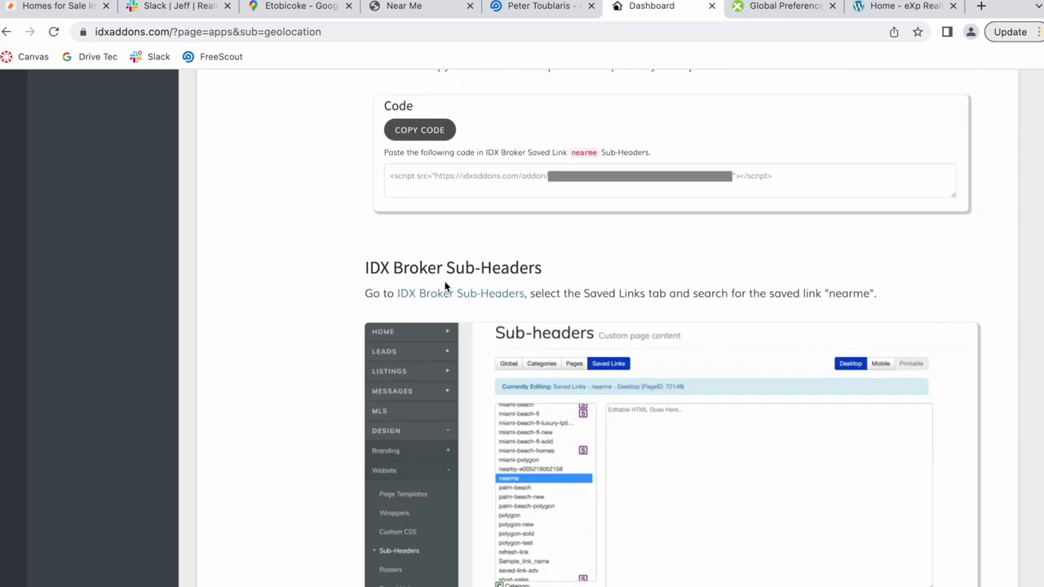
click(451, 292)
click(609, 15)
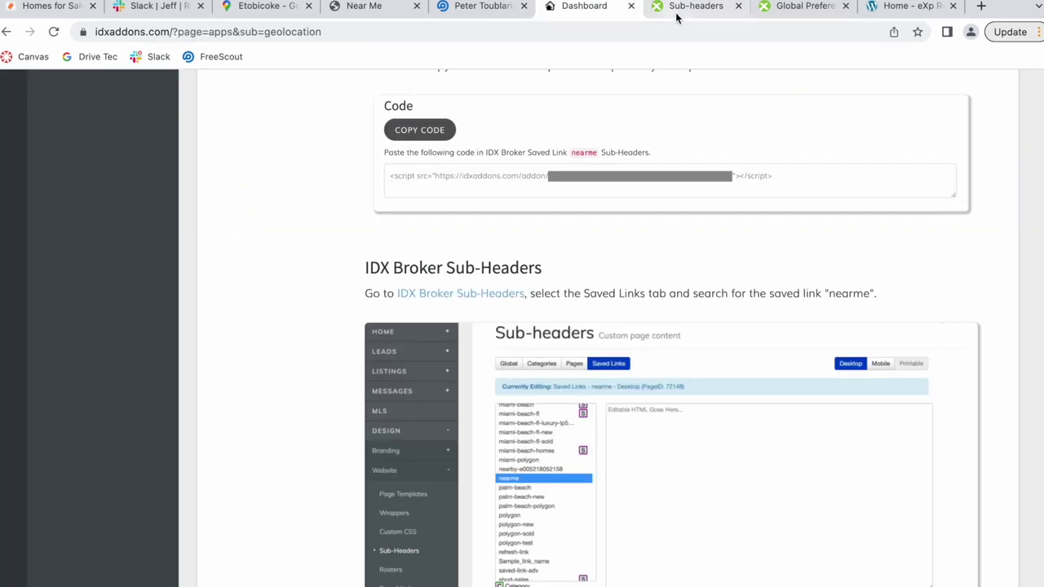
click(683, 13)
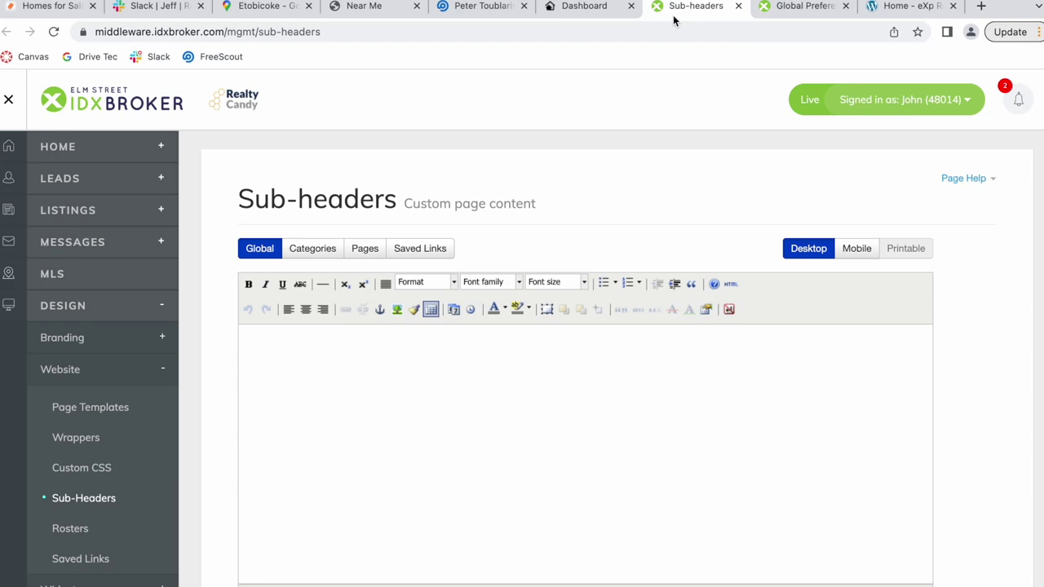
- Select the nearme saved link for sub-header editing and turn WYSIWYG off for its content
click(420, 249)
scroll(353, 396, down, 15)
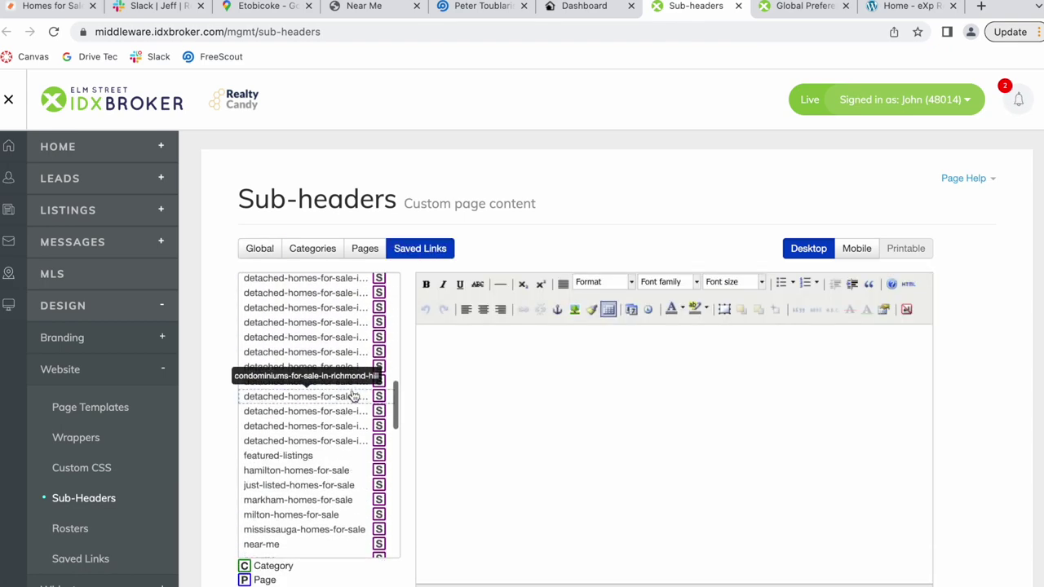
scroll(353, 396, down, 5)
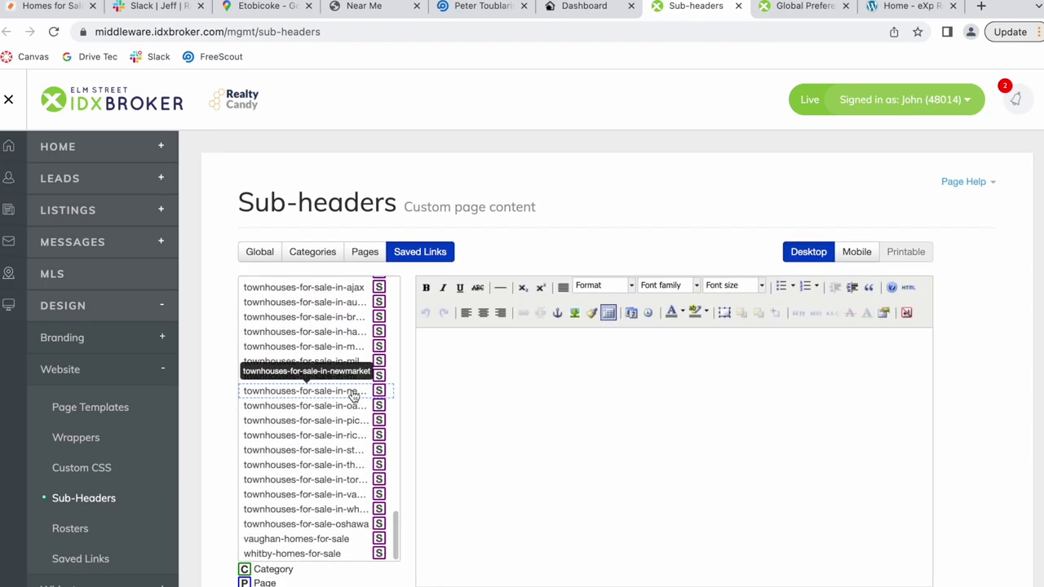
scroll(353, 400, up, 10)
click(334, 405)
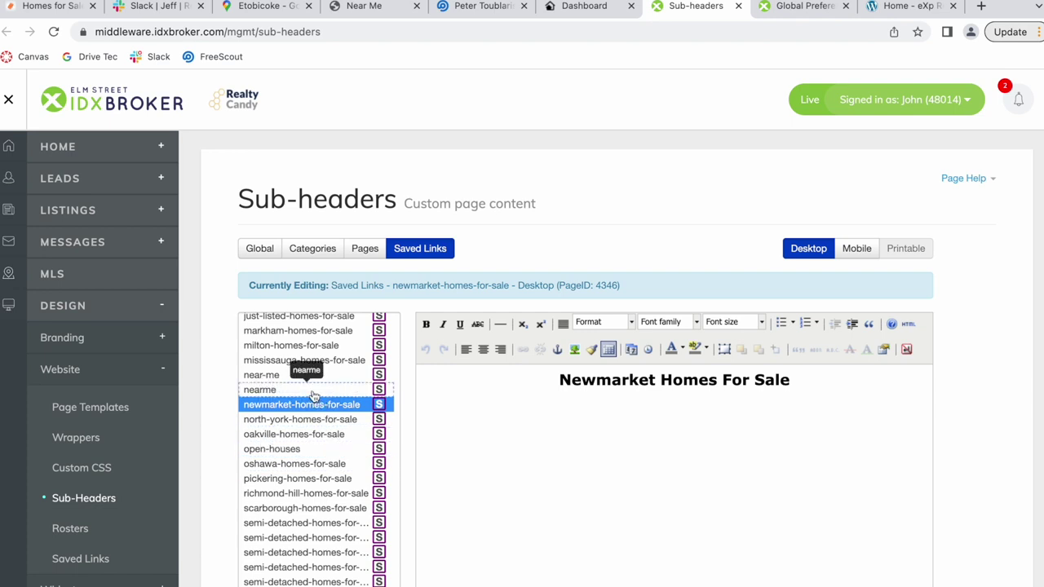
click(312, 393)
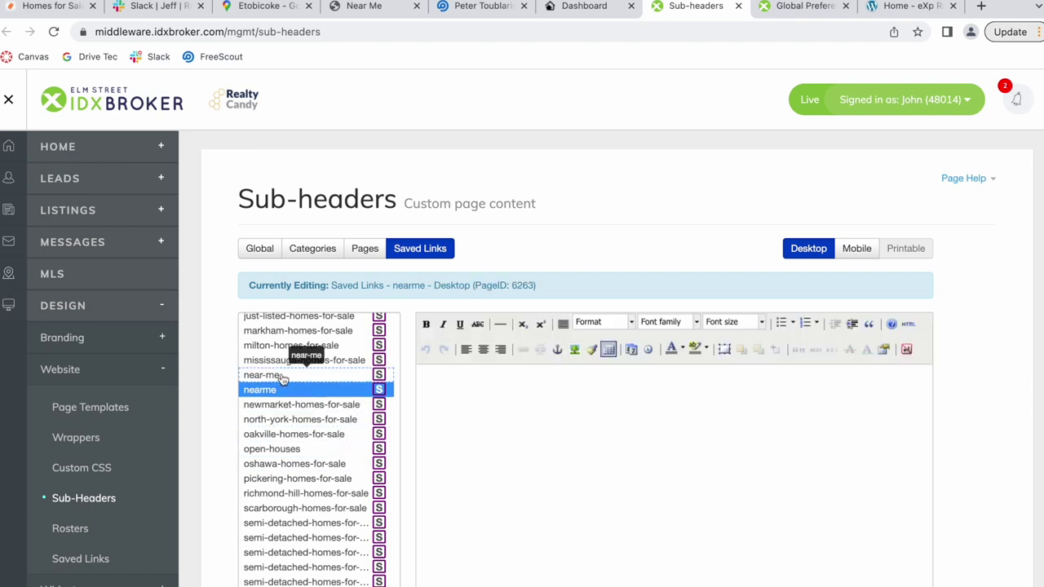
scroll(596, 464, down, 2)
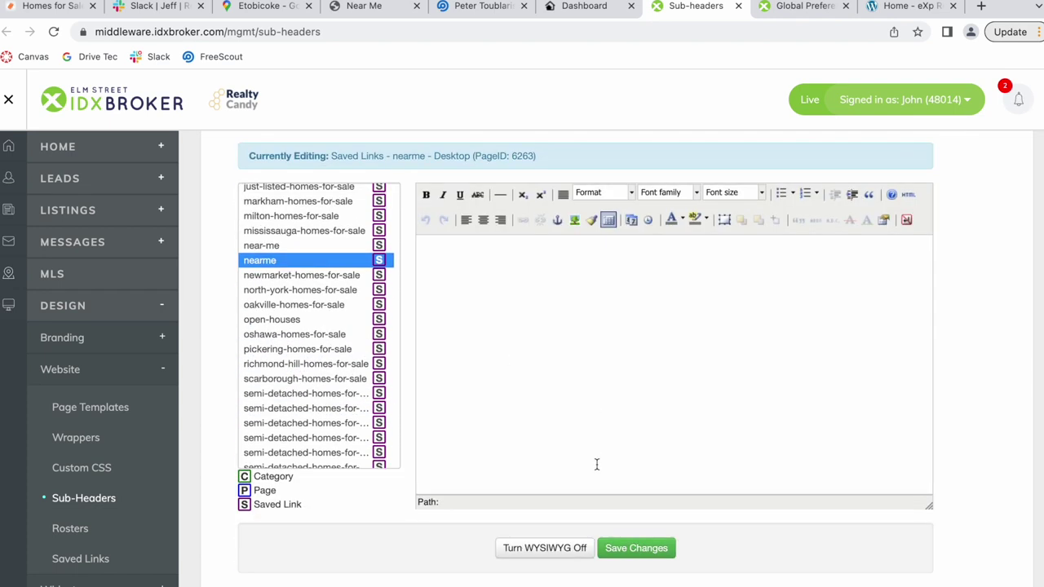
click(545, 550)
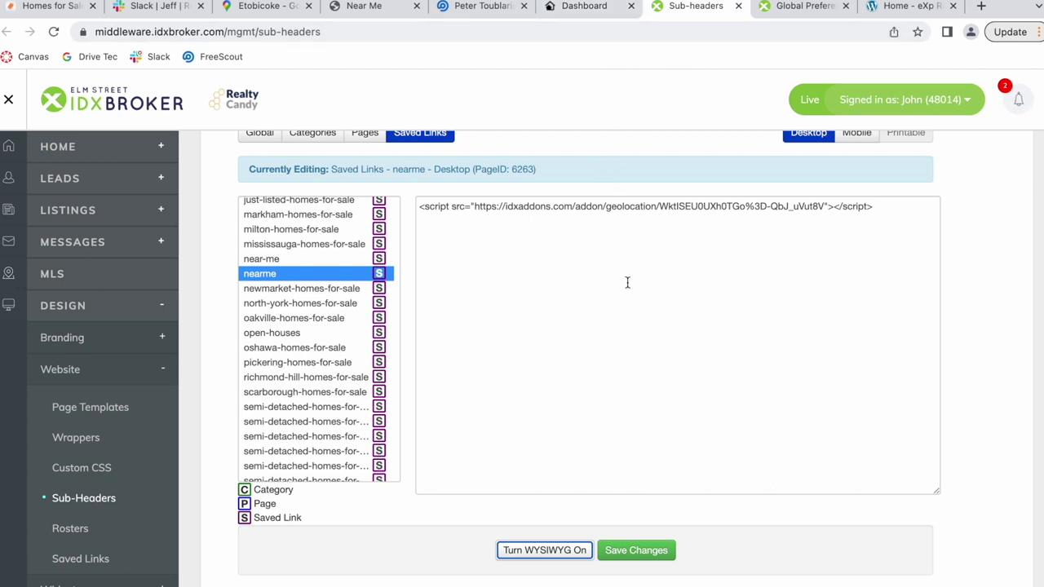
- Return to the IDXAddons Geolocation page and verify that the saved link has the sub-header code
click(910, 227)
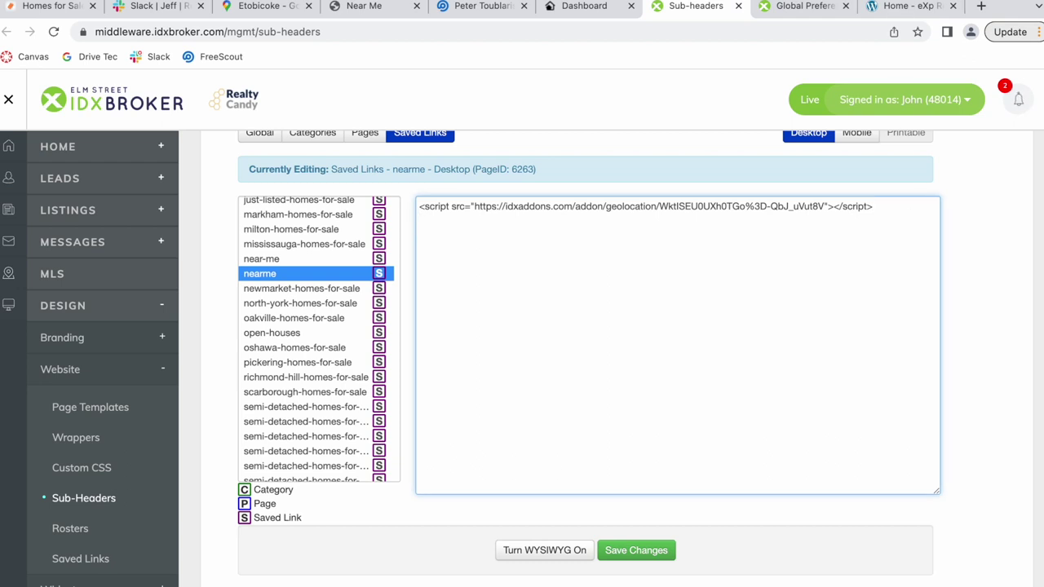
click(601, 7)
scroll(495, 378, up, 3)
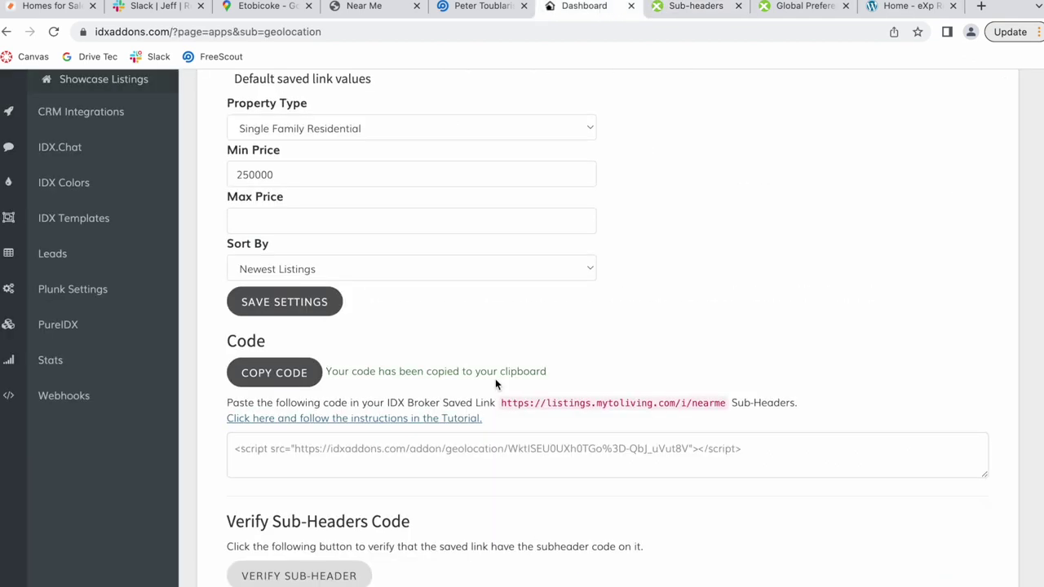
click(345, 577)
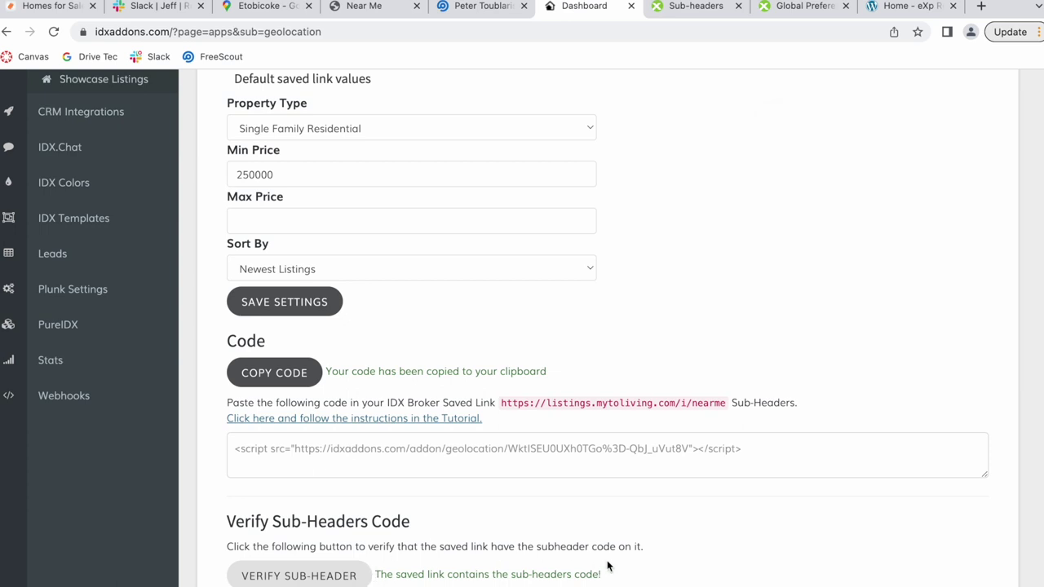
- Preview the nearme saved link from IDX Broker's Saved Links page and inspect it with the browser's developer tools
key(ctrl+Tab)
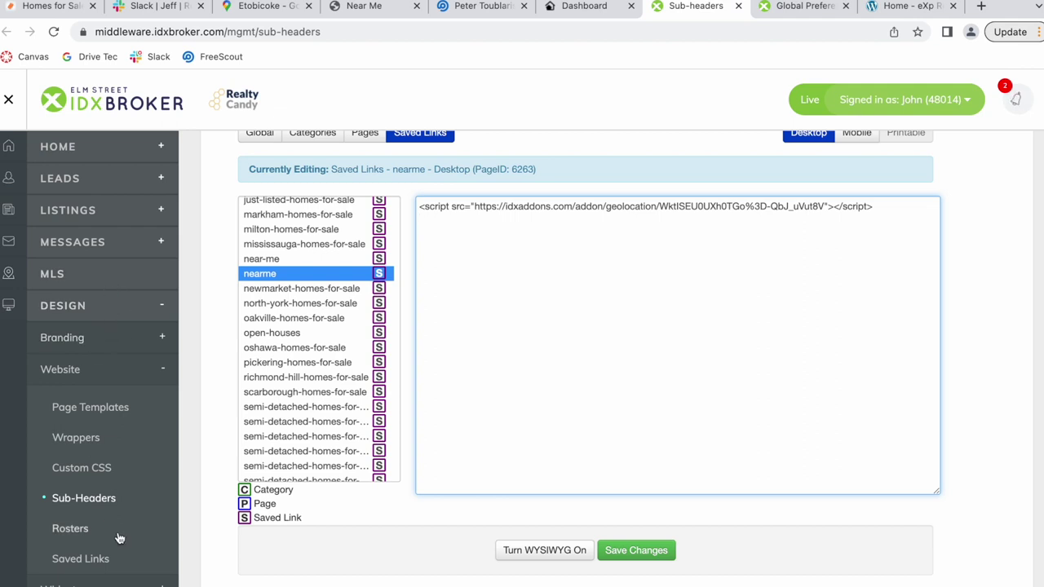
click(98, 559)
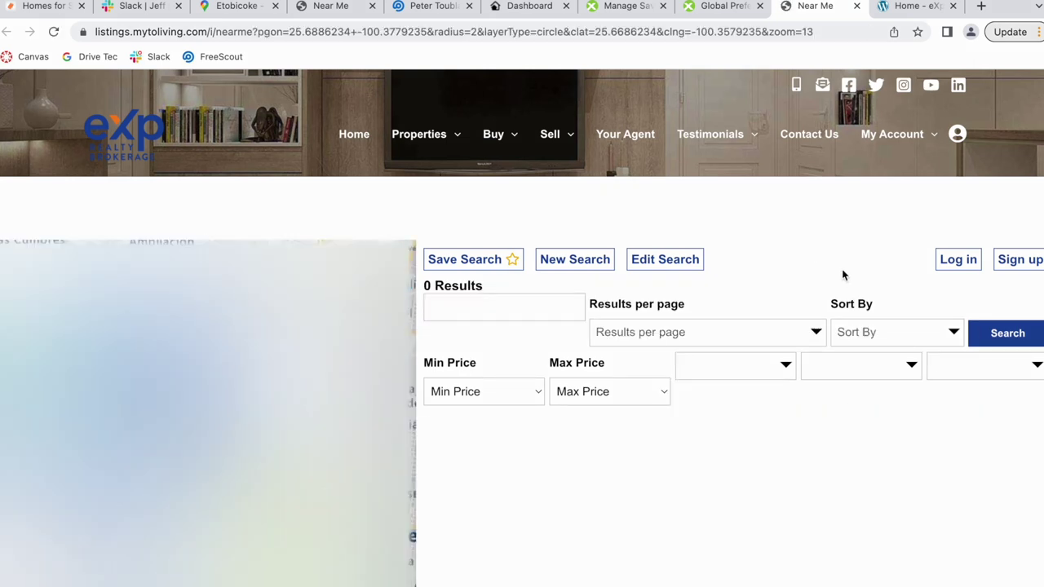
right_click(777, 230)
click(812, 238)
right_click(812, 235)
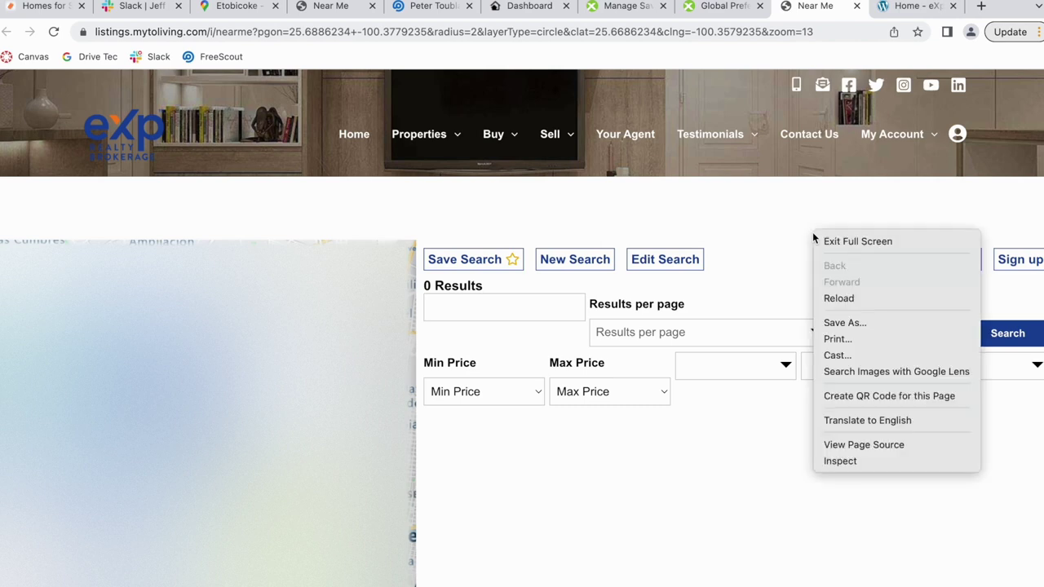
click(842, 460)
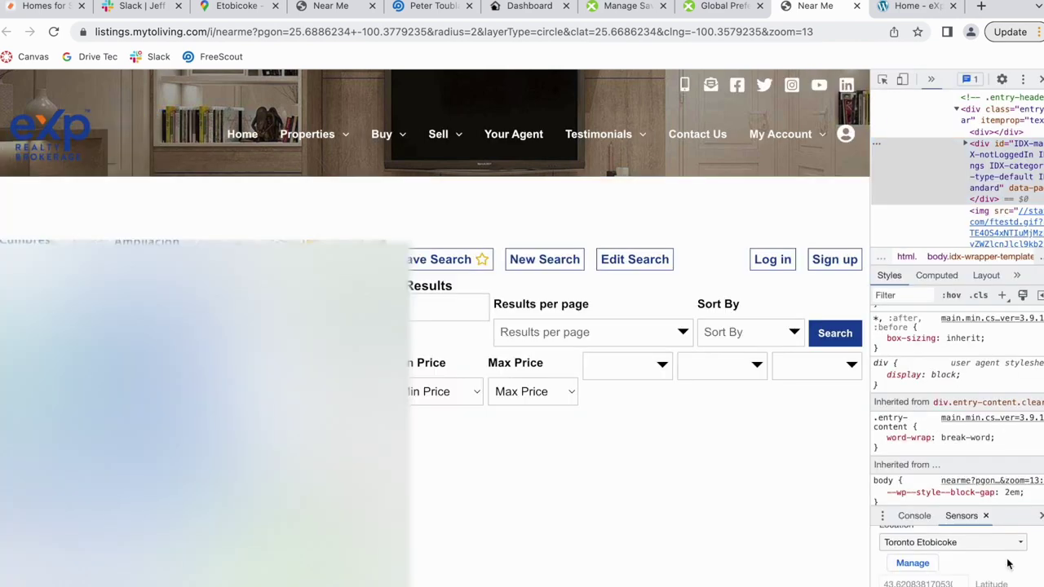
- Set the location override in the developer tools' Sensors settings to Toronto Etobicoke
scroll(1018, 567, down, 1)
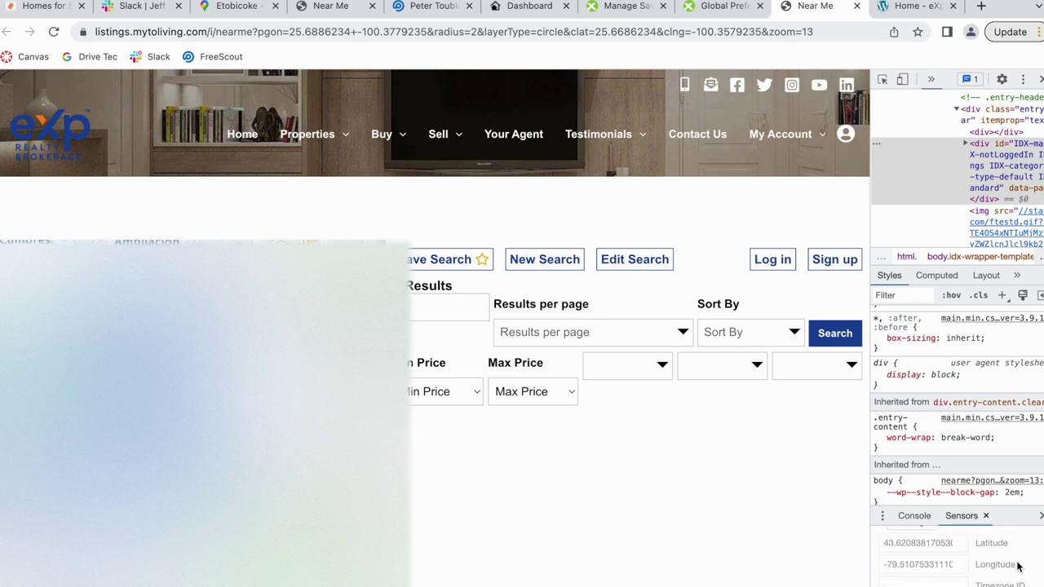
scroll(1018, 567, up, 1)
scroll(1018, 567, down, 1)
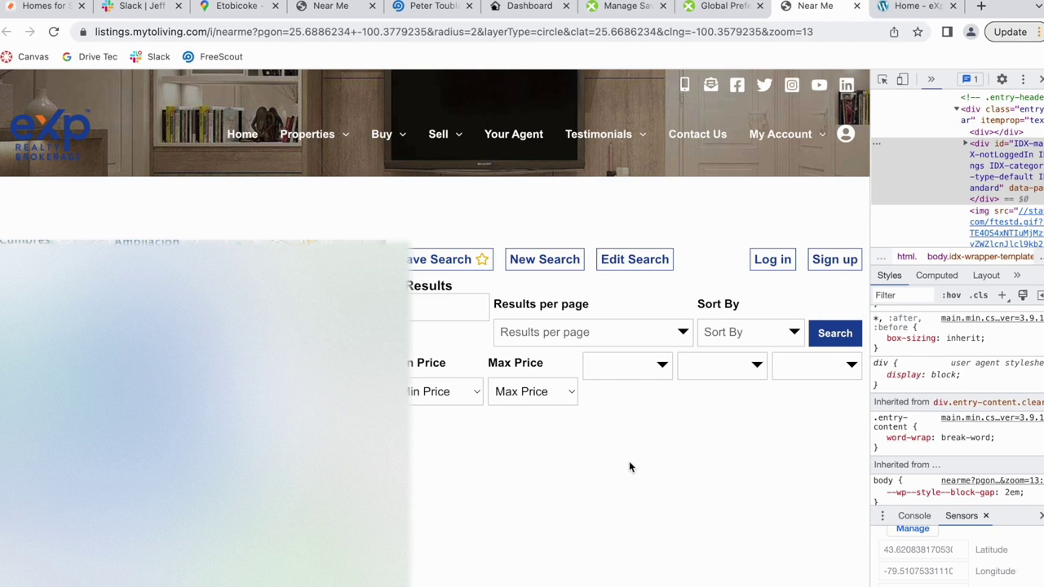
scroll(954, 555, up, 2)
click(953, 561)
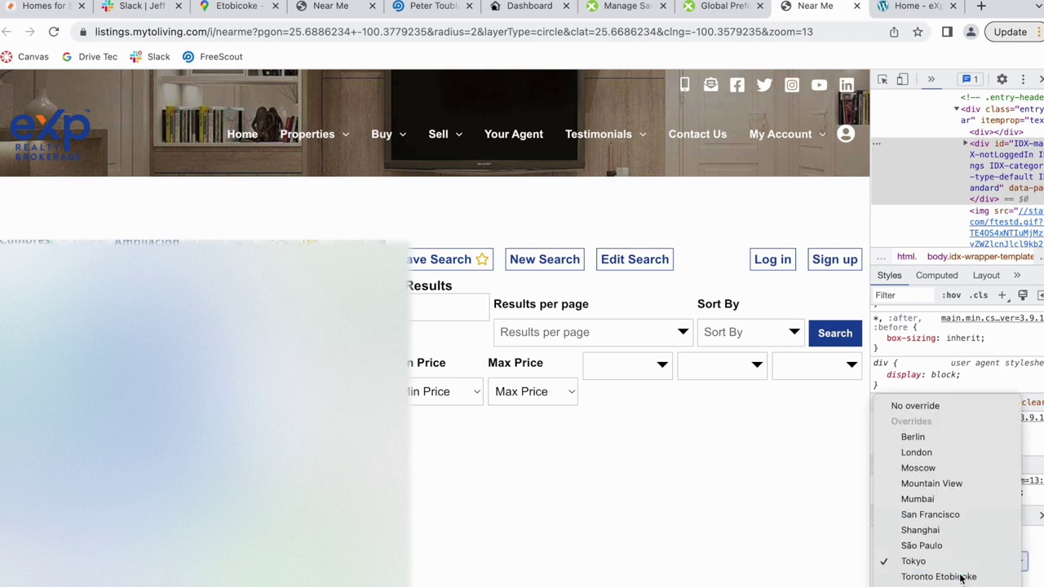
click(960, 575)
scroll(1009, 581, down, 1)
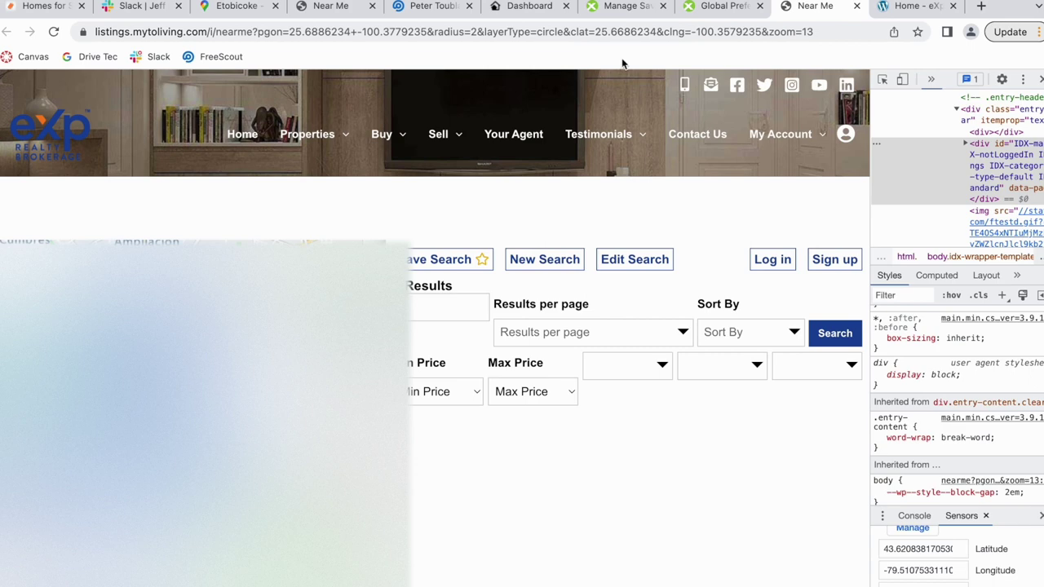
- Strip the query parameters from the nearme page address and load listings.mytoliving.com/i/nearme with the overridden location
click(309, 33)
click(263, 31)
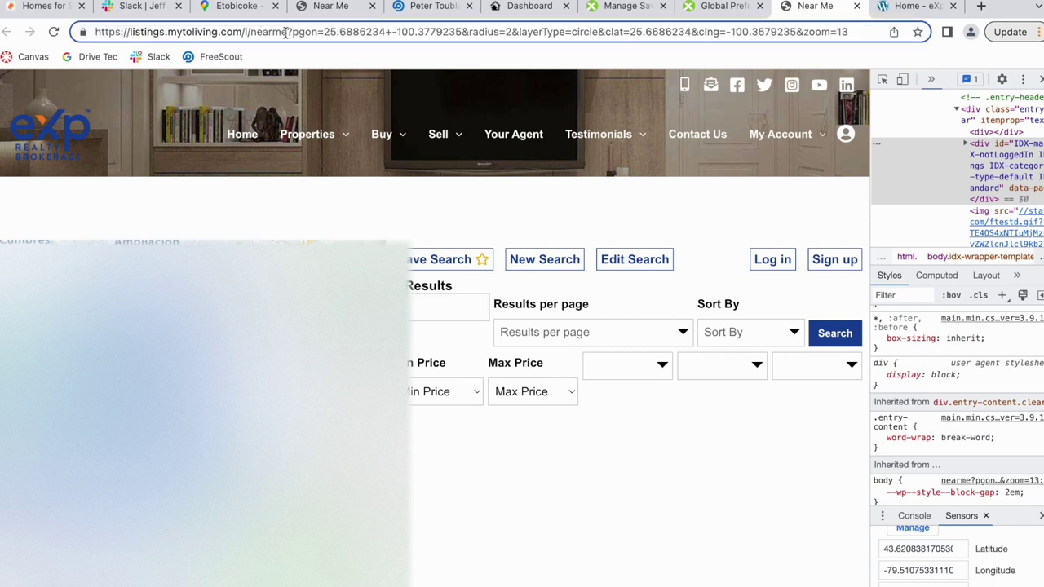
drag(287, 31, 893, 23)
key(BackSpace)
key(Return)
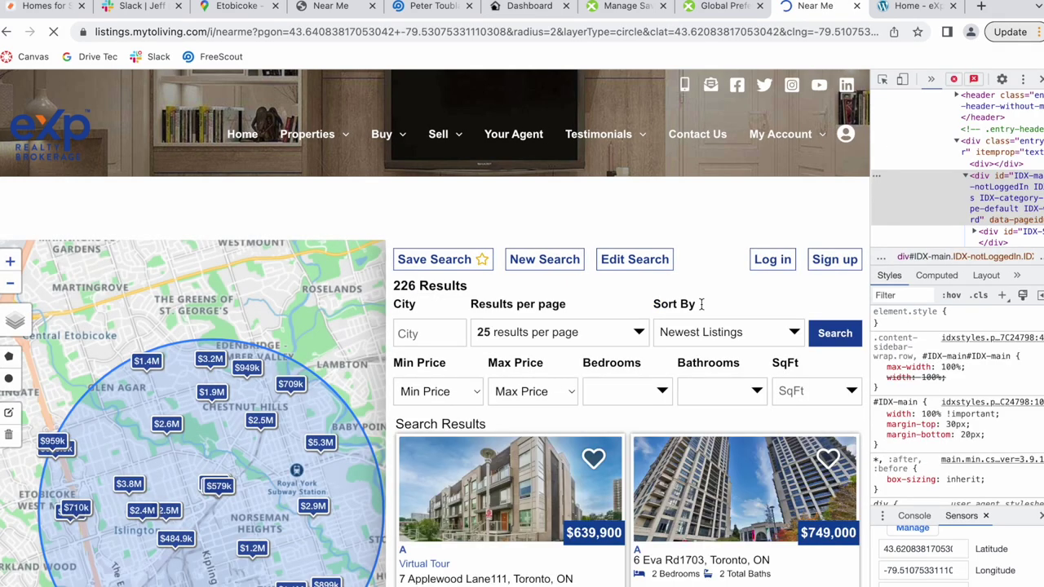
- Examine the nearby listings and the search circle on the map of the nearme page
scroll(701, 303, down, 3)
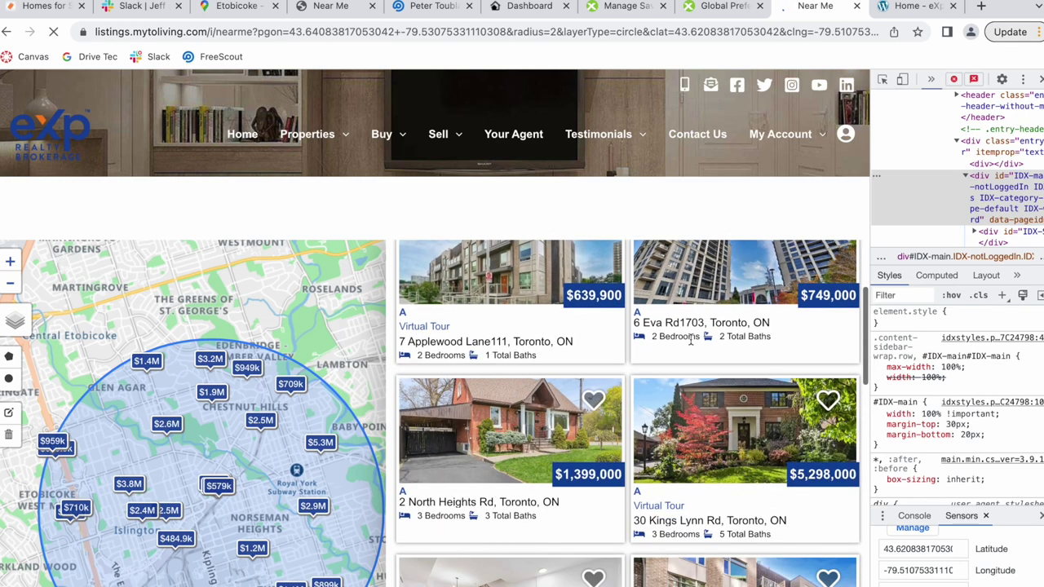
scroll(690, 341, down, 3)
mouse_move(12, 308)
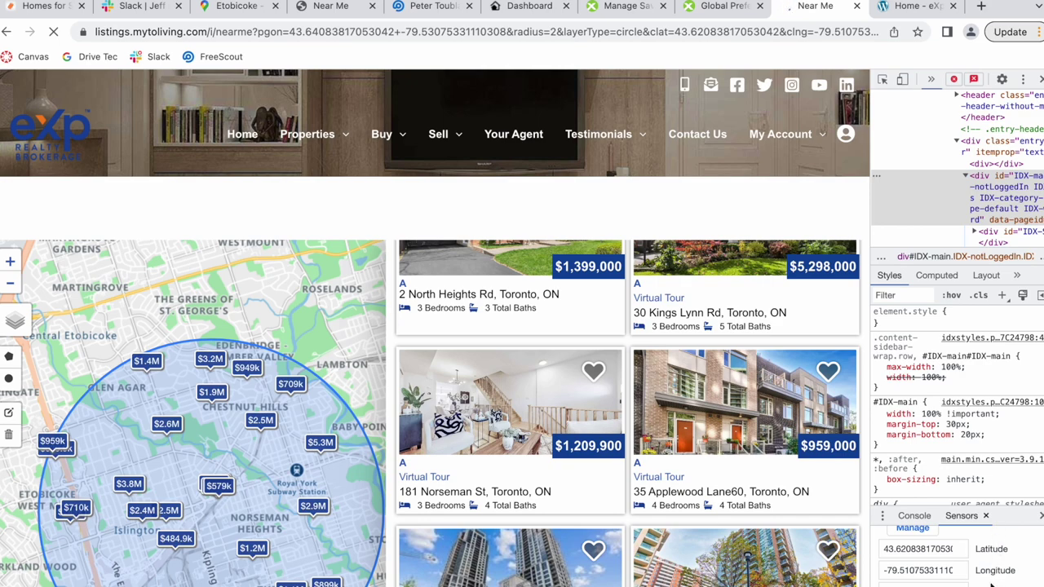
scroll(991, 585, up, 2)
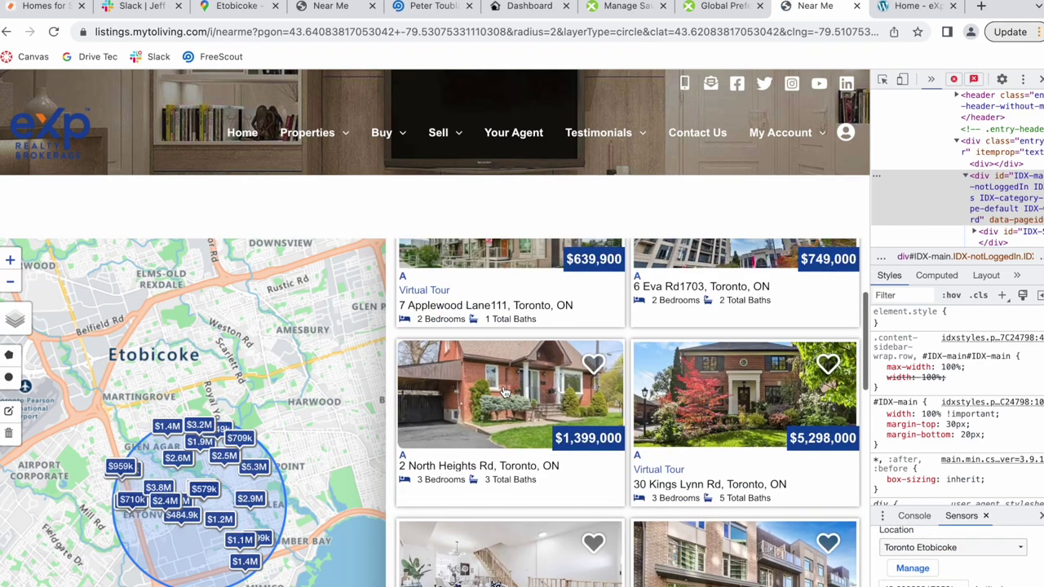
scroll(503, 392, down, 2)
scroll(504, 389, up, 1)
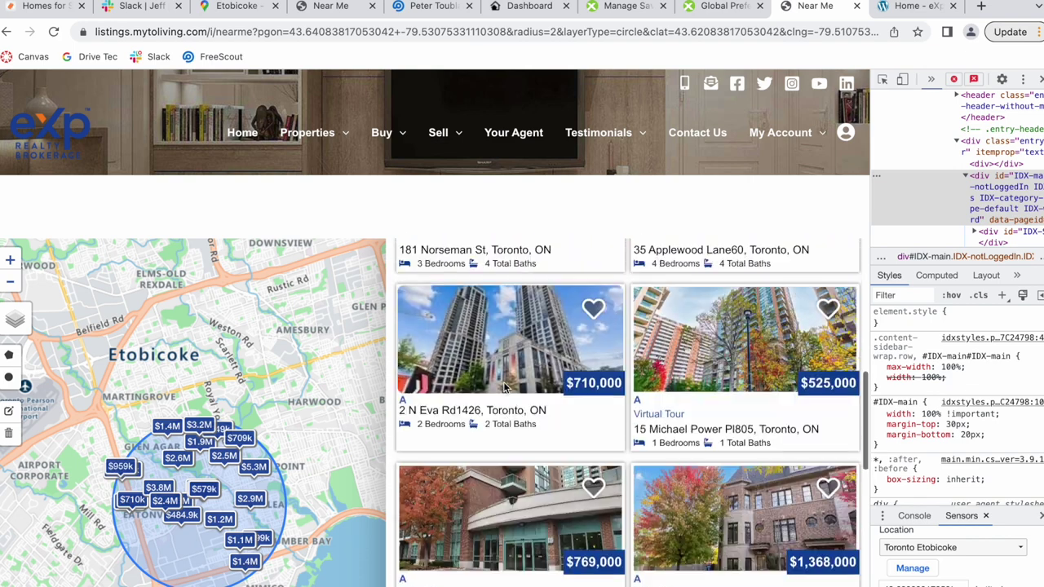
scroll(504, 389, up, 1)
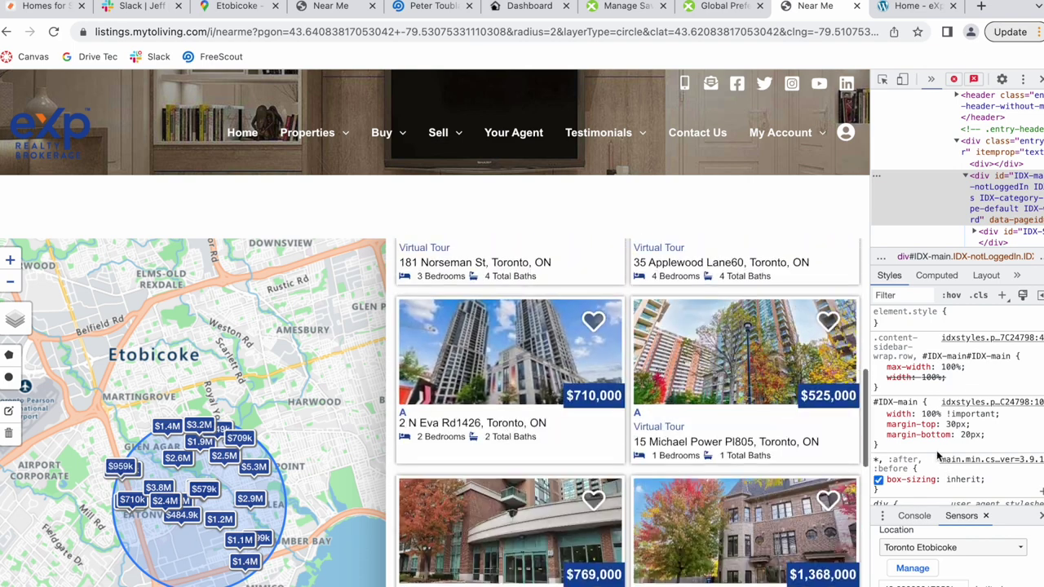
- Change the location override to Tokyo and reload the nearme page without its query parameters
click(977, 549)
click(928, 531)
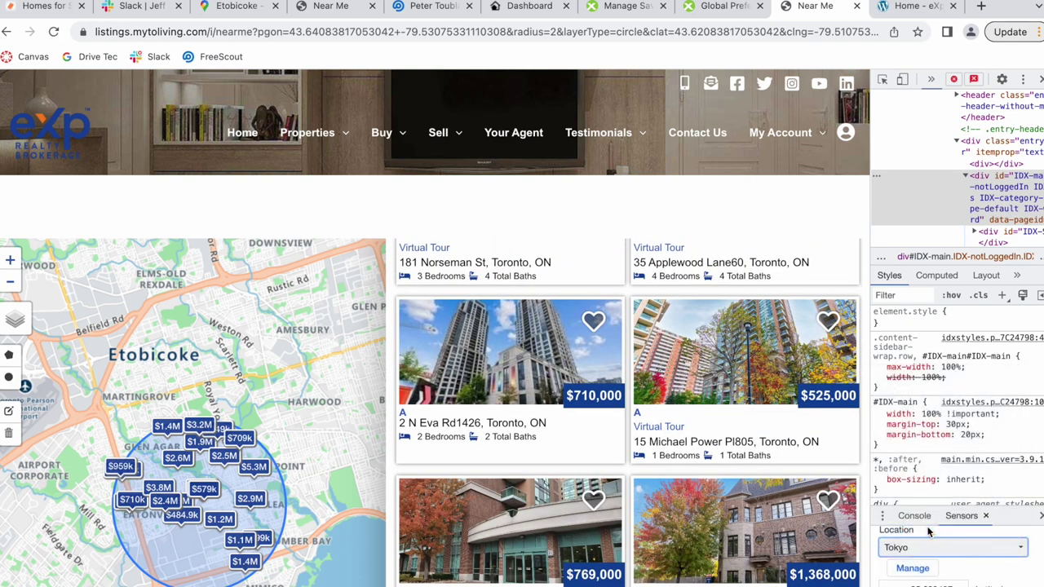
click(256, 31)
click(255, 30)
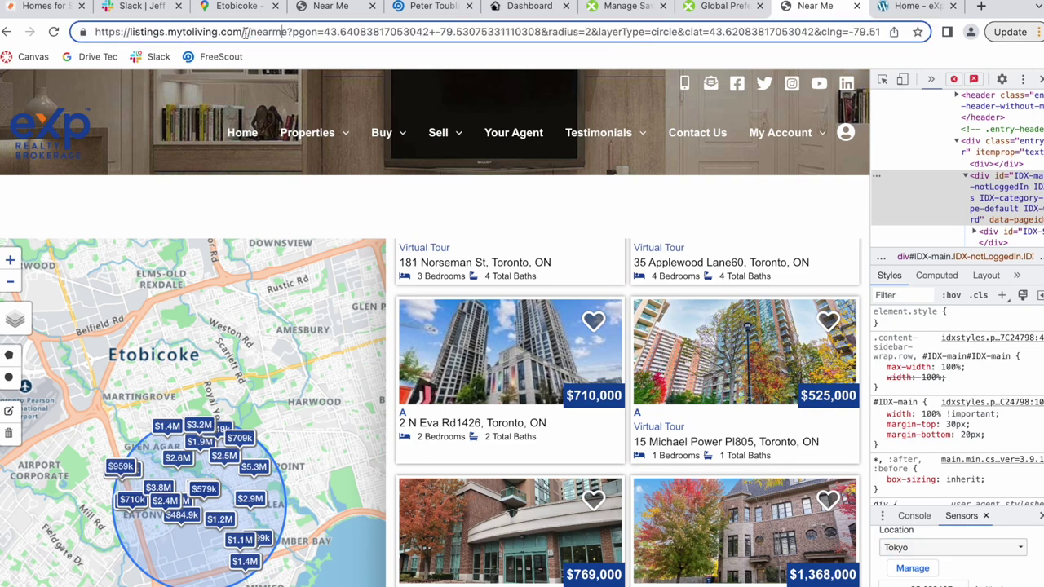
key(Return)
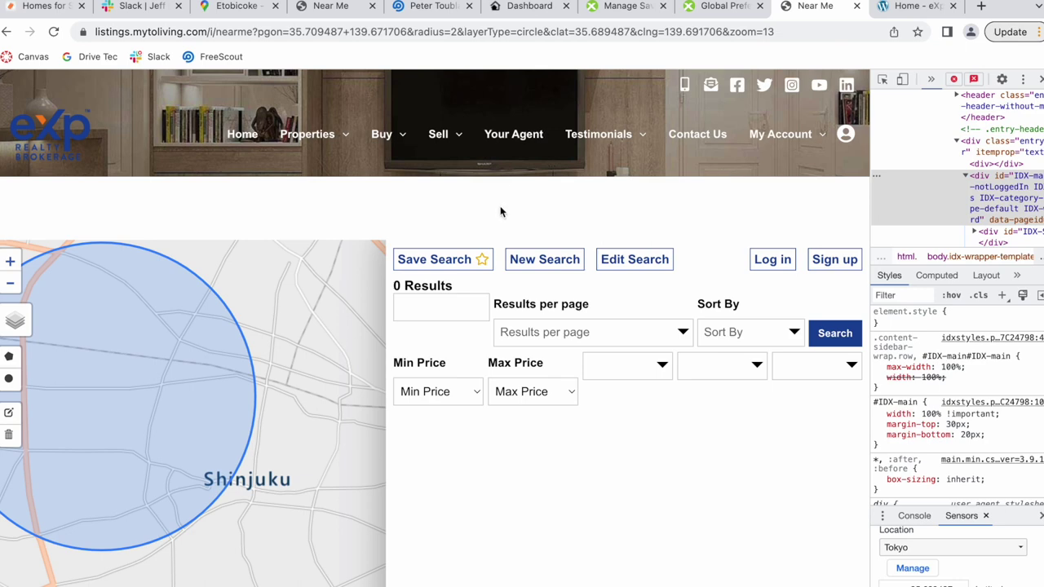
- Check the nearme entry in IDX Broker's Saved Links, then load listings.mytoliving.com/i/nearme again in the preview page
click(620, 5)
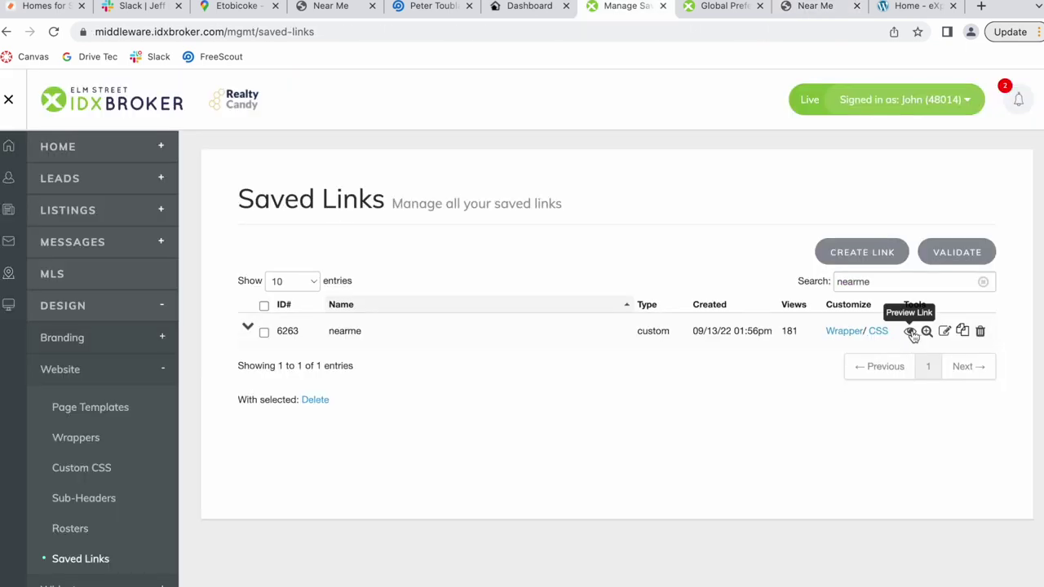
click(827, 7)
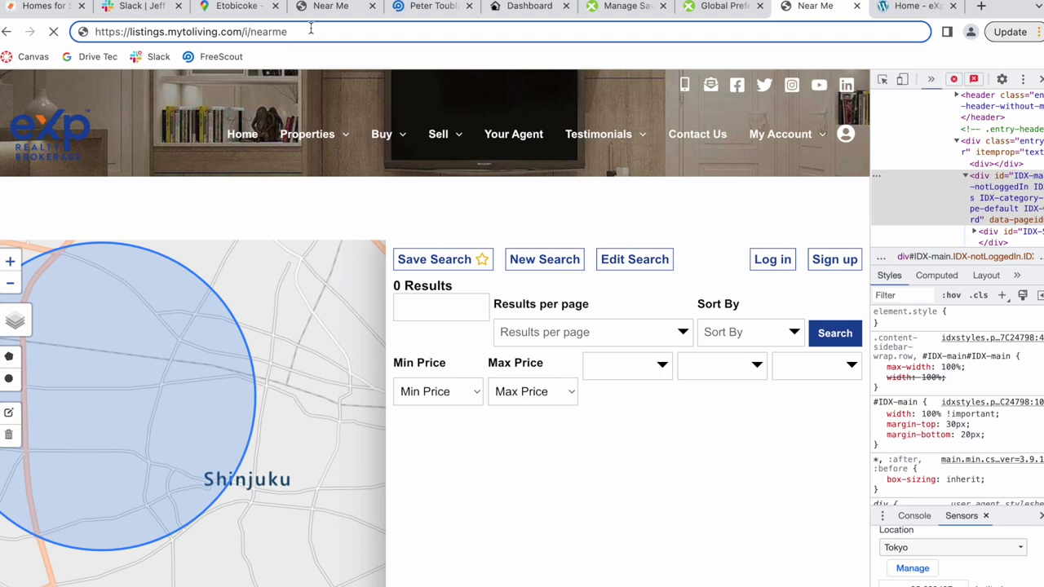
- Switch back to the IDXAddons Geolocation page and review the Saved Link settings at the start of its setup
click(530, 8)
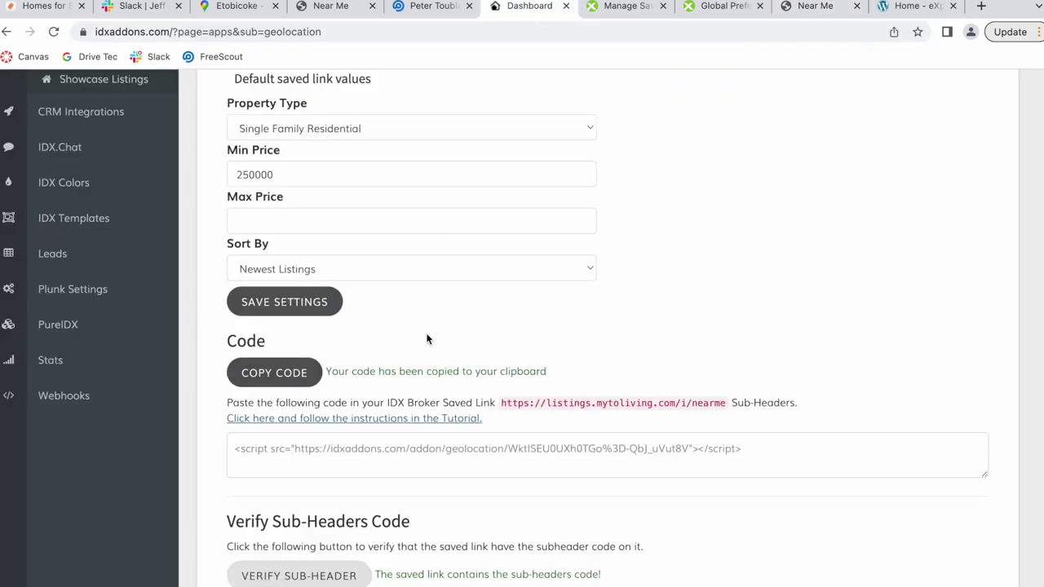
scroll(429, 351, up, 5)
scroll(427, 364, up, 1)
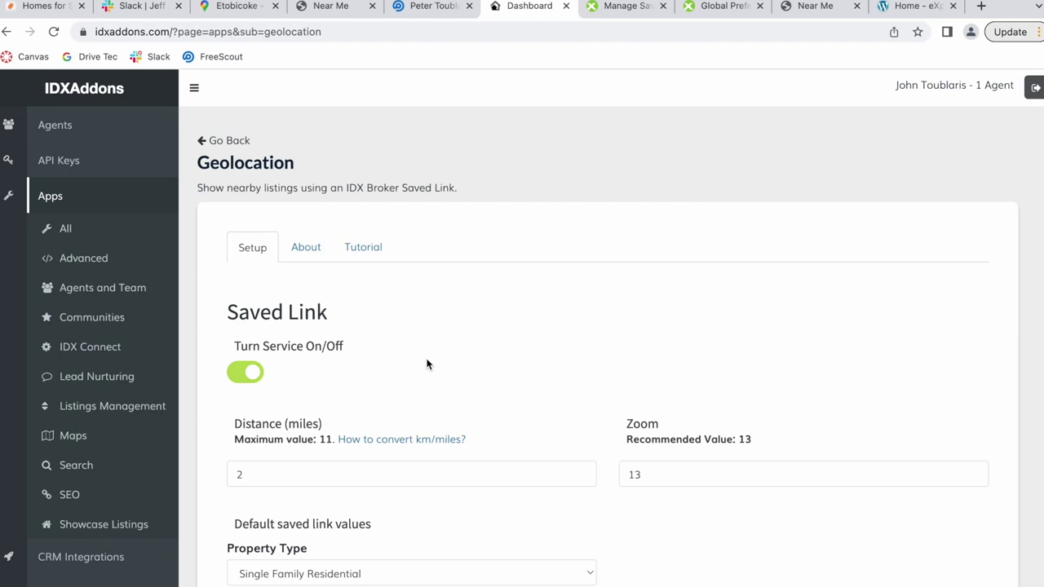